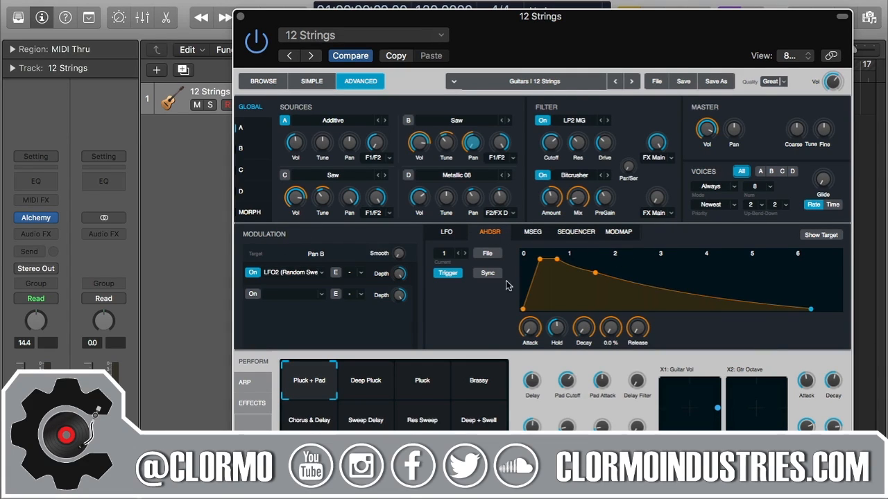
- Show the LFO 2 modulator settings for the 12 Strings patch (Random Sweeps at 1/4)
click(447, 231)
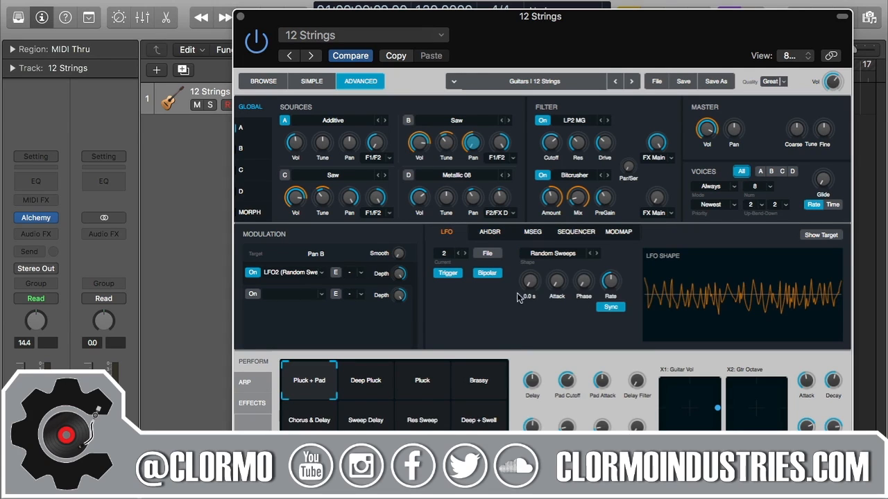
- Switch through the AHDSR envelope view to the MSEG envelope editor
click(494, 235)
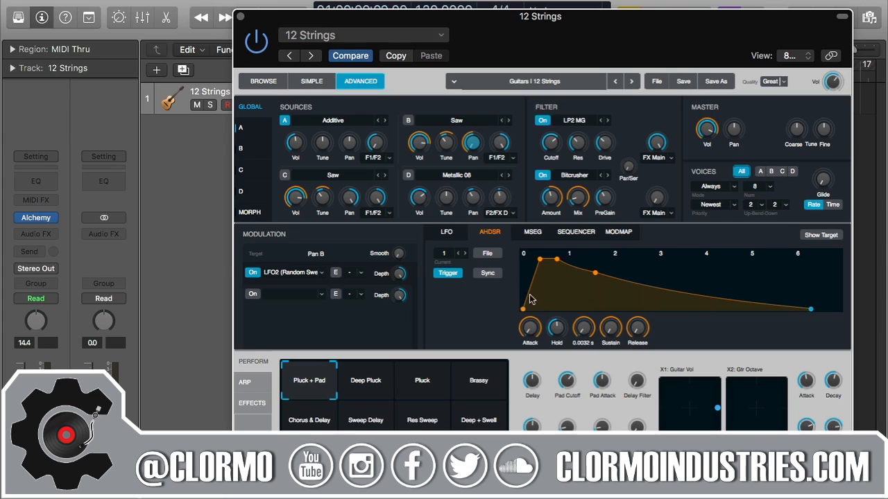
click(533, 232)
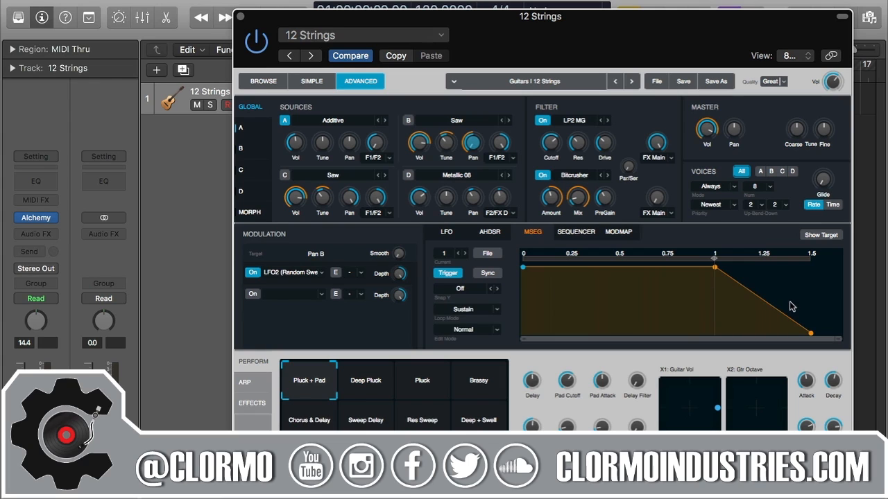
- Drag the AHDSR attack point earlier, then return to the MSEG envelope editor
click(498, 233)
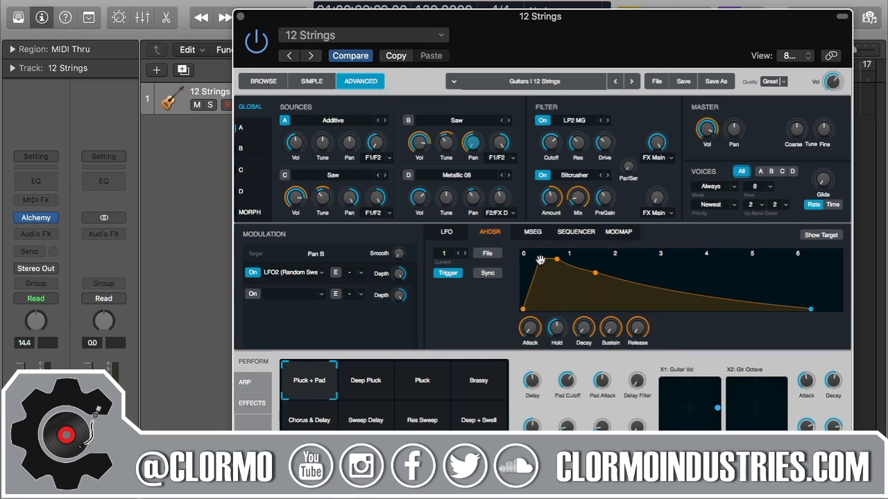
drag(540, 259, 570, 269)
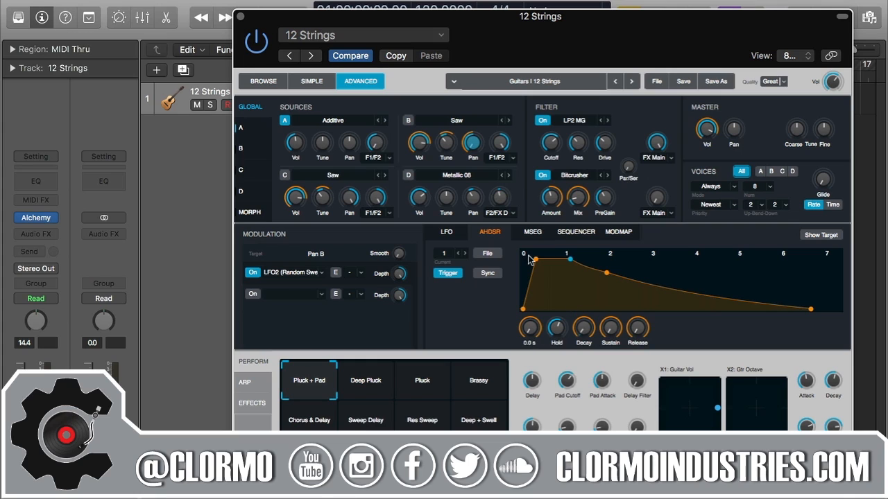
click(533, 232)
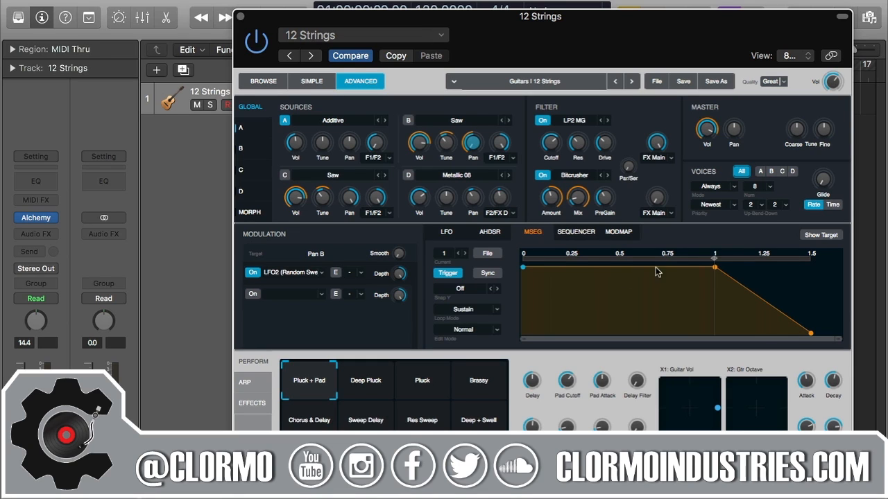
click(489, 274)
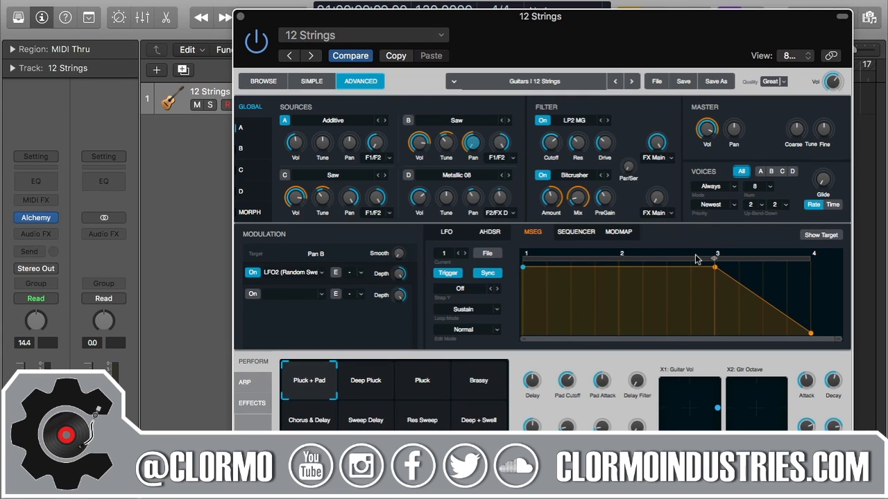
click(500, 277)
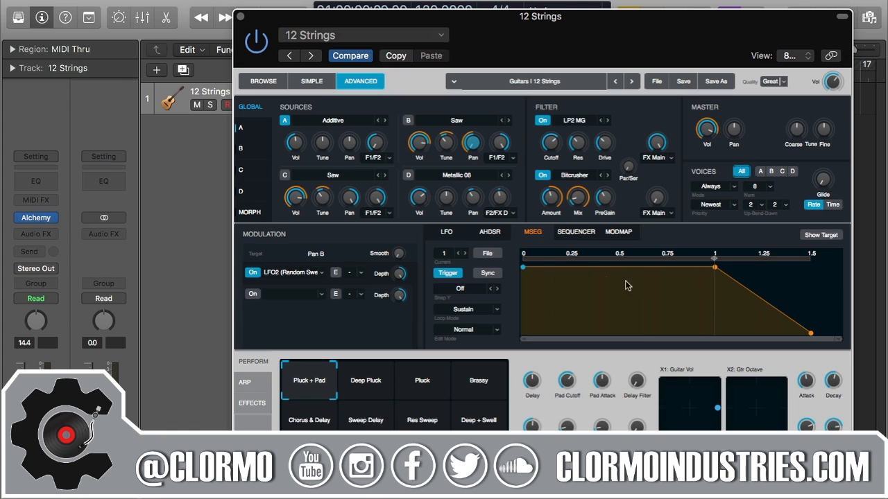
key(space)
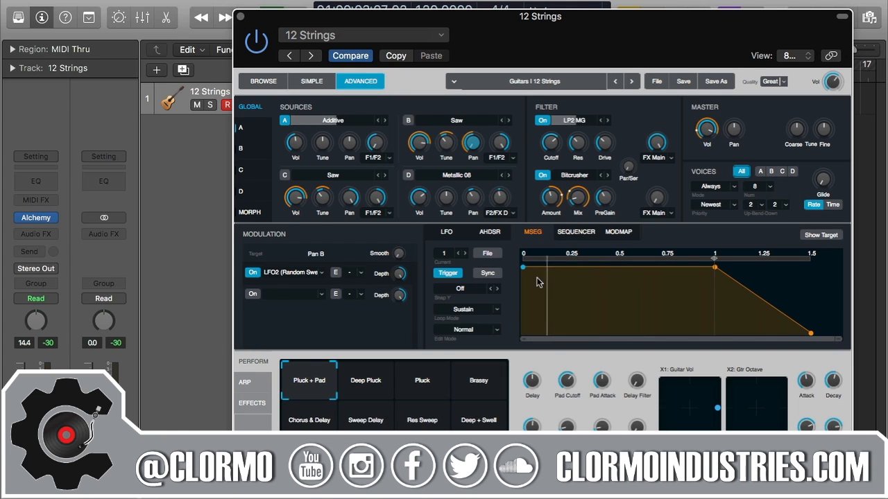
click(501, 237)
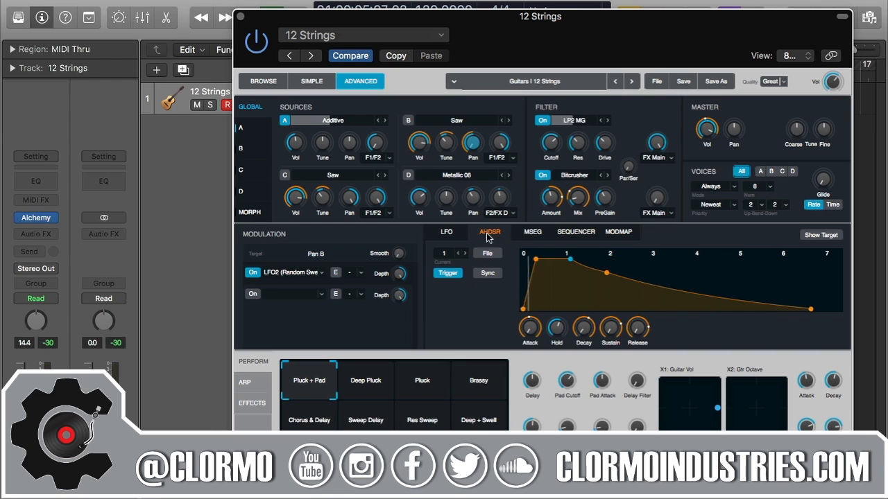
click(445, 233)
click(486, 233)
click(533, 231)
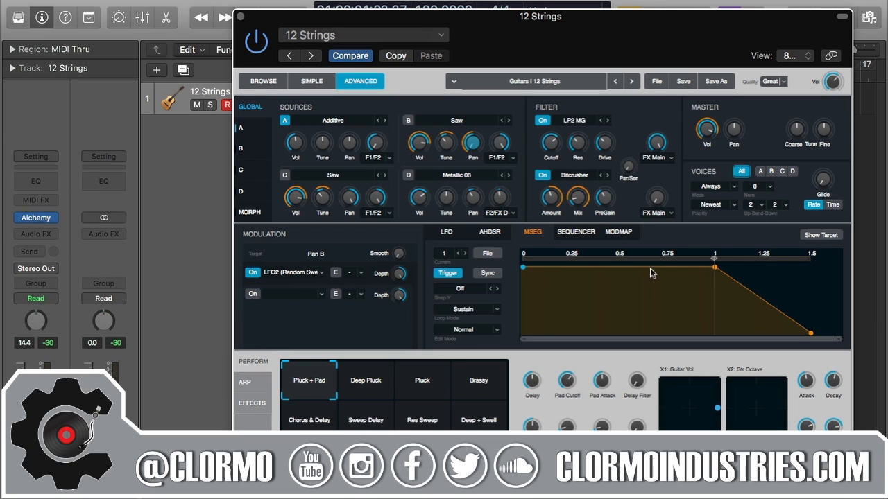
- Add MSEG breakpoints near 0.3 and 0.44 s, pulling points down to about 17% and 52%
click(580, 270)
click(605, 269)
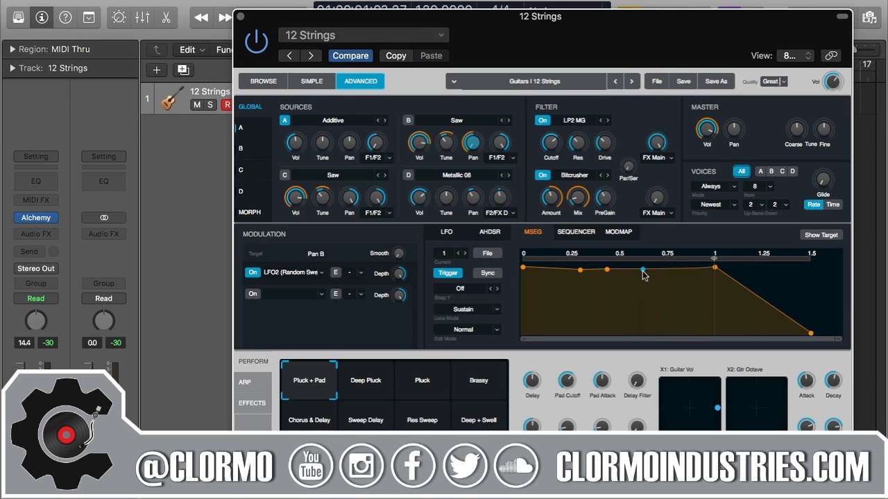
drag(642, 271, 643, 321)
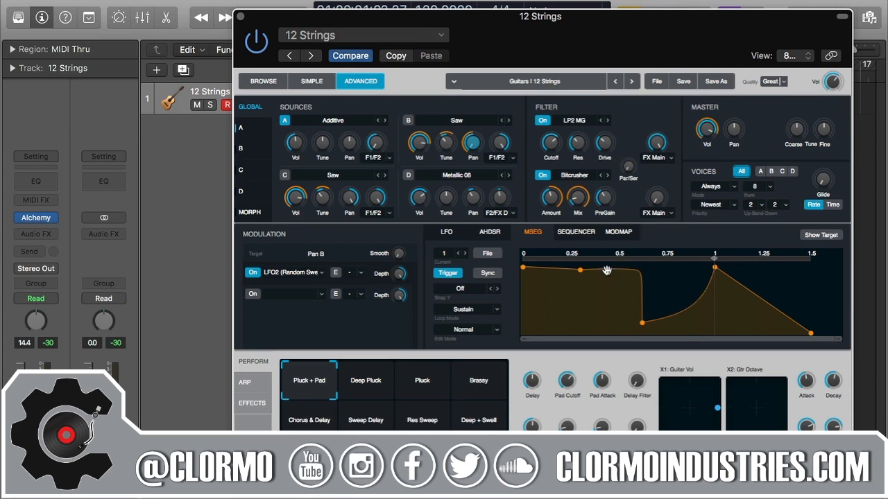
drag(607, 270, 593, 299)
- Lower the early point, set a peak at 0.82 s/48% and 97% near 1.03 s, and loop around the peak
drag(579, 270, 533, 269)
drag(714, 268, 742, 260)
drag(689, 307, 719, 270)
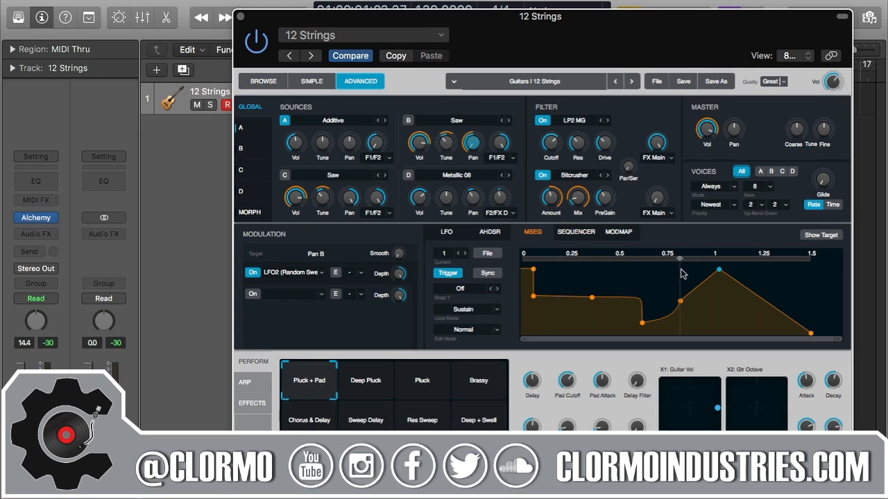
drag(681, 258, 708, 258)
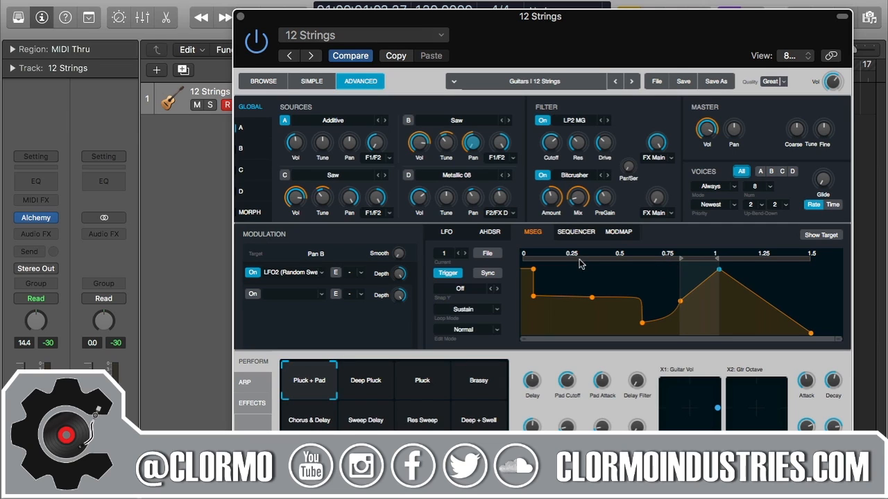
- Toggle MSEG tempo sync off and move the loop start to the first envelope point
click(488, 272)
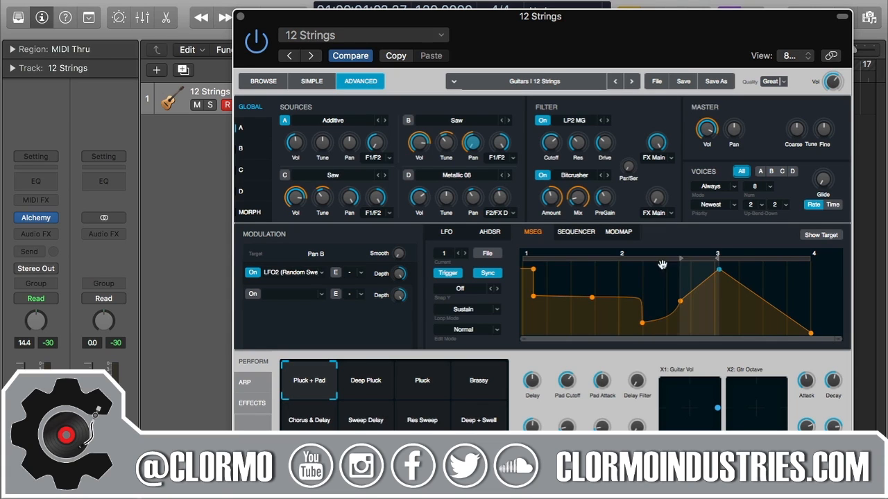
click(498, 275)
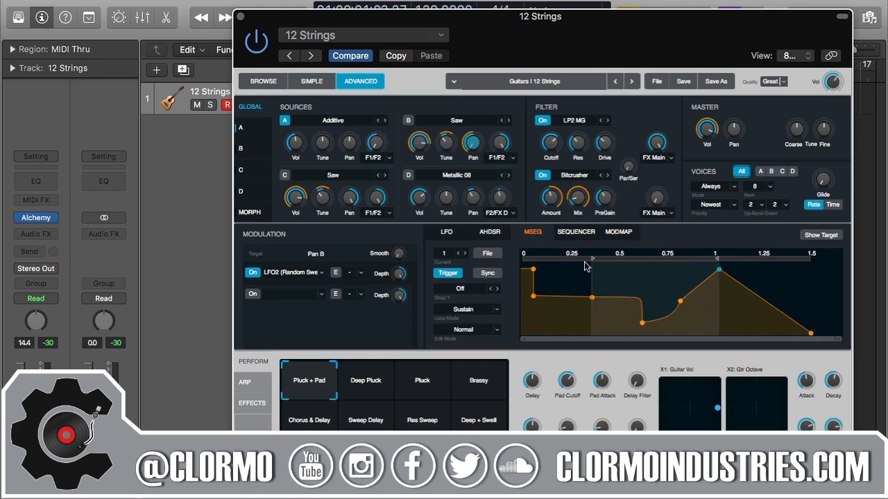
mouse_move(633, 258)
mouse_down()
mouse_move(602, 259)
mouse_move(700, 260)
mouse_move(576, 265)
mouse_up()
mouse_move(593, 261)
mouse_down()
mouse_move(512, 265)
mouse_move(532, 266)
mouse_up()
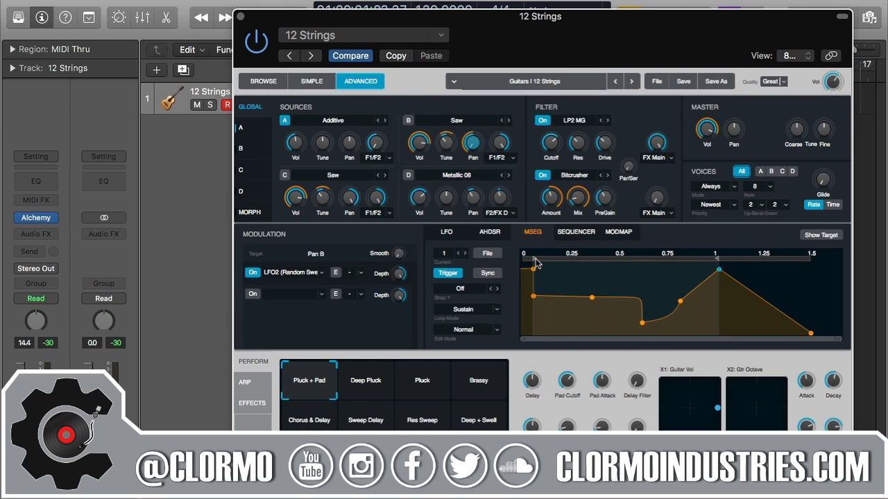
- Pull the loop end back to the second point, leave sync off, and zoom the envelope view
drag(724, 269, 590, 274)
drag(718, 260, 596, 256)
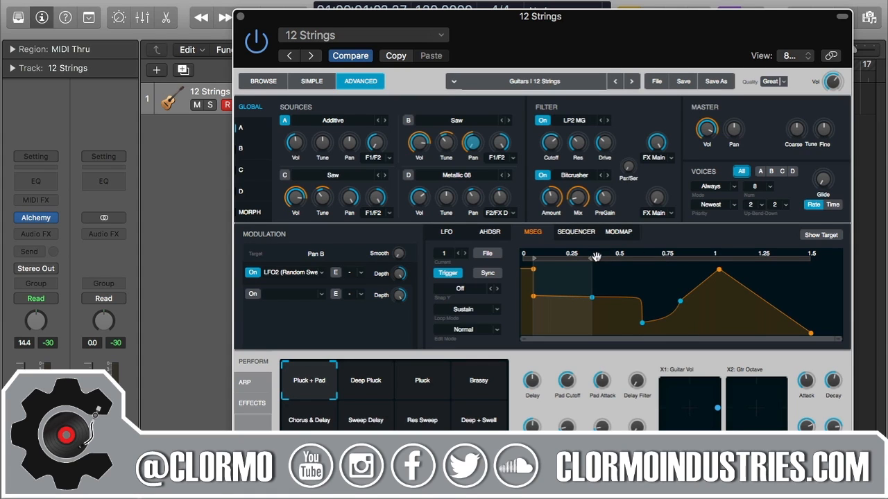
click(489, 274)
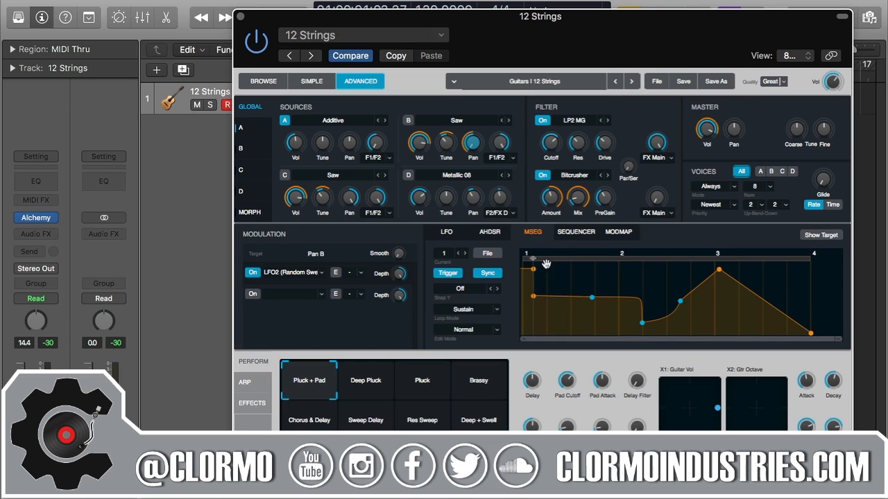
click(500, 275)
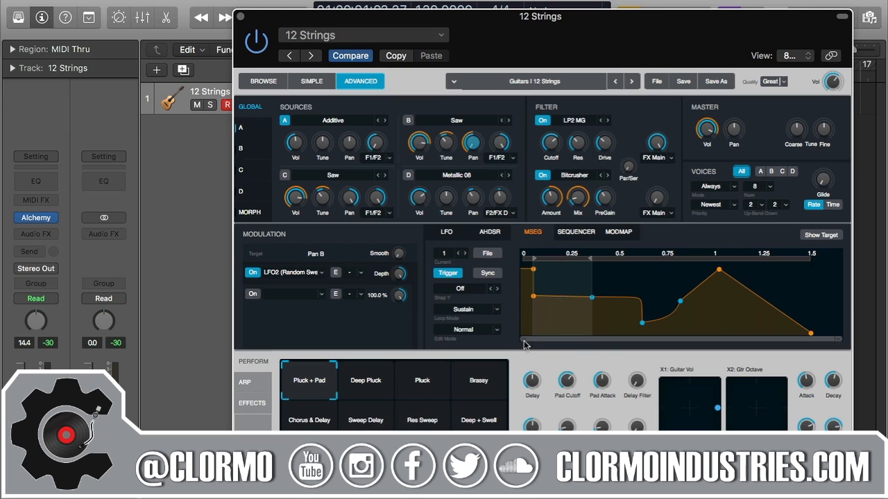
mouse_move(539, 344)
mouse_down()
mouse_move(658, 341)
mouse_move(633, 349)
mouse_move(540, 343)
mouse_up()
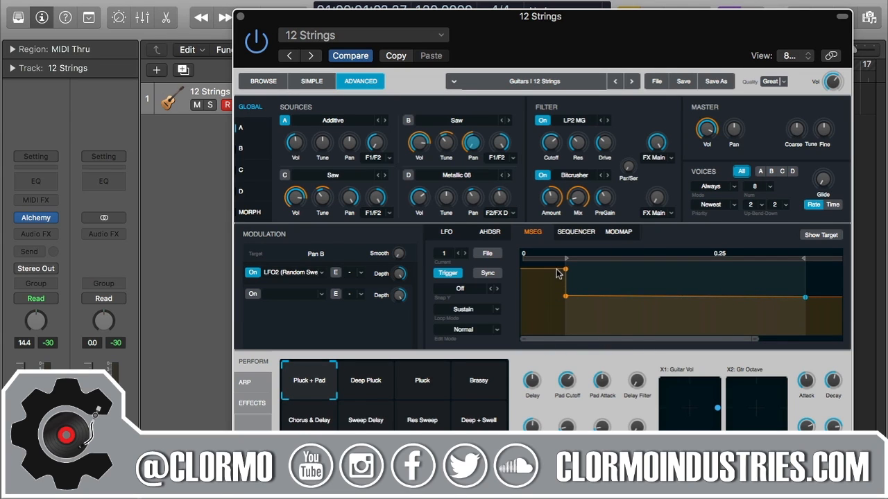
drag(755, 338, 843, 338)
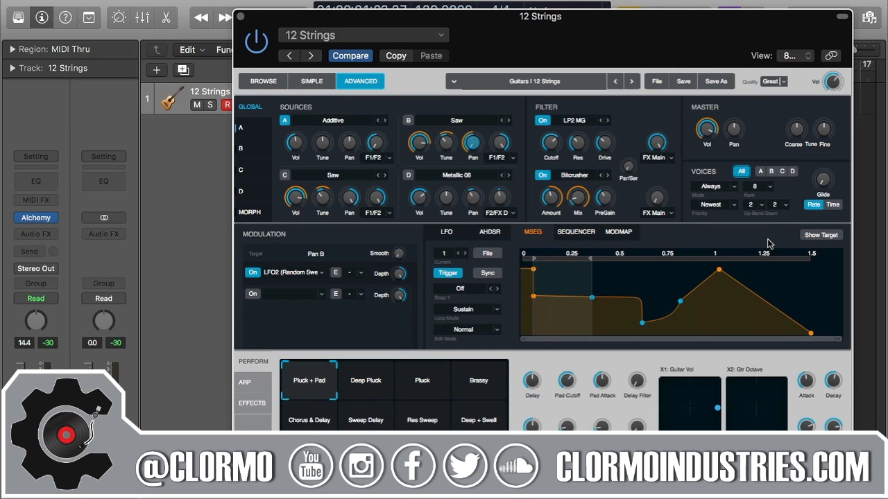
- Show the modulation target list and browse the Note Property targets
click(836, 236)
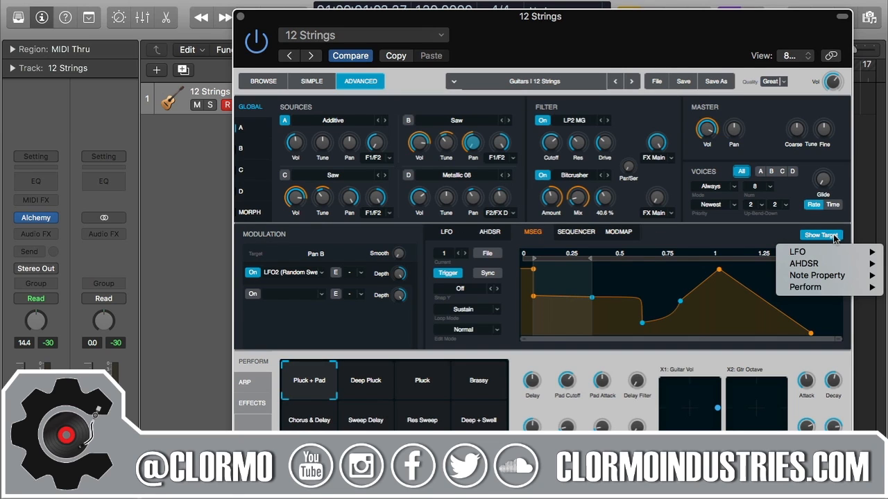
mouse_move(818, 258)
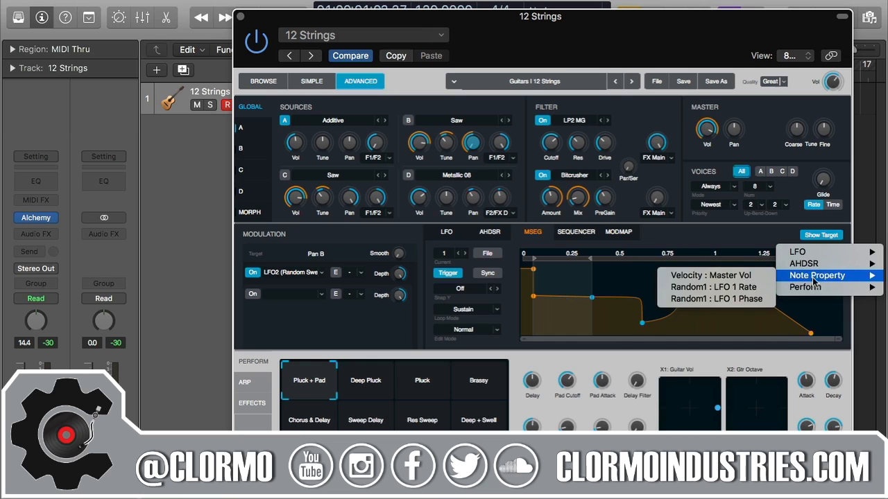
- Assign MSEG1 as a modulator of the Filter 2 FX Mix knob
mouse_move(808, 264)
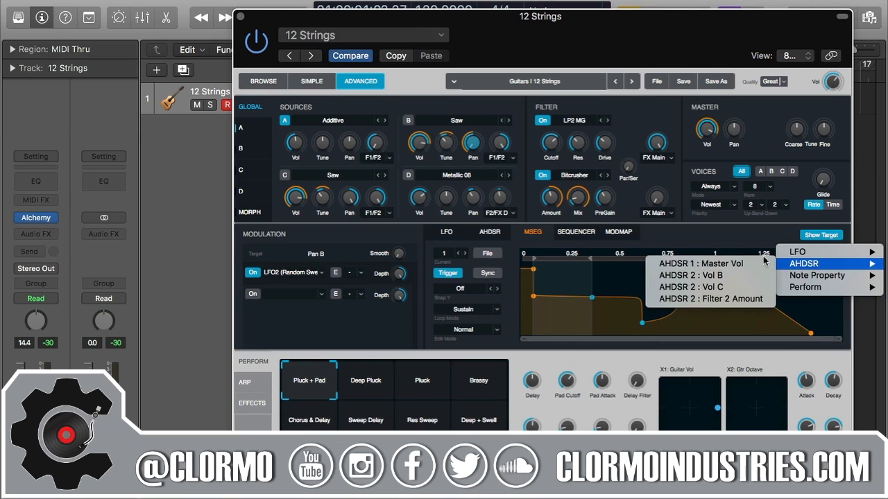
click(690, 238)
right_click(656, 201)
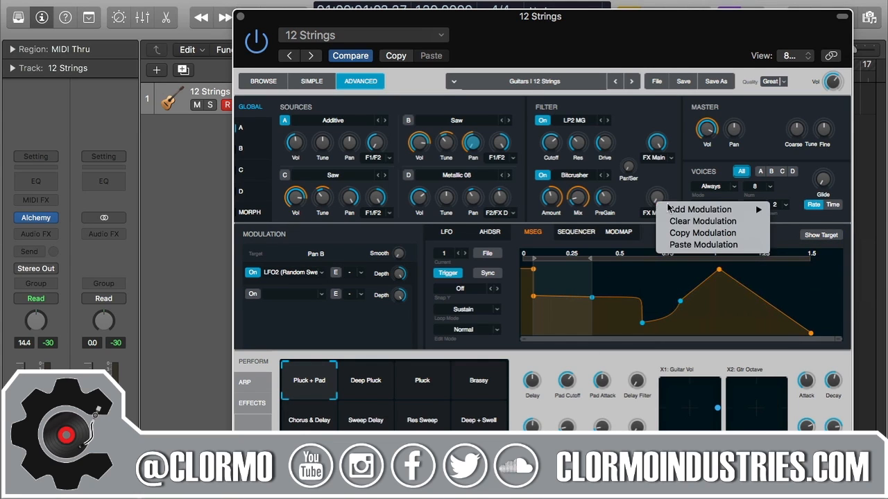
mouse_move(670, 210)
mouse_move(624, 233)
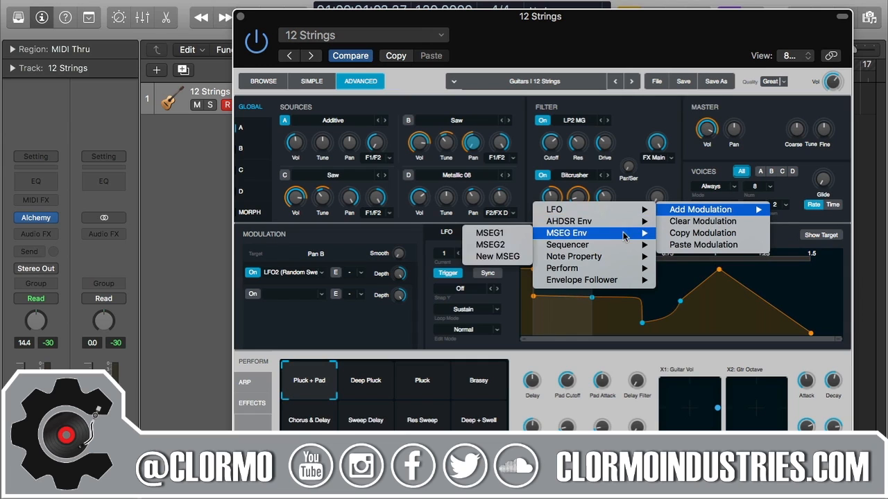
click(503, 236)
- Confirm in the MSEG target list that MSEG1 drives Filter 2 FX-Mix
click(822, 235)
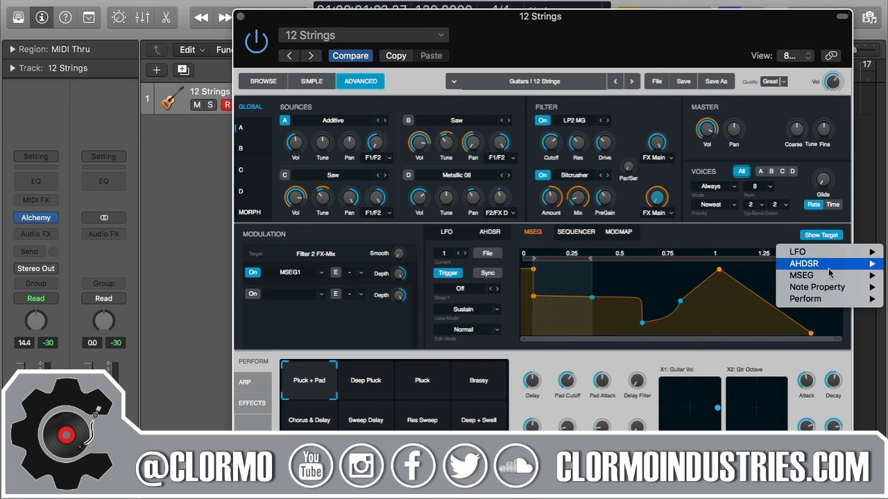
mouse_move(829, 276)
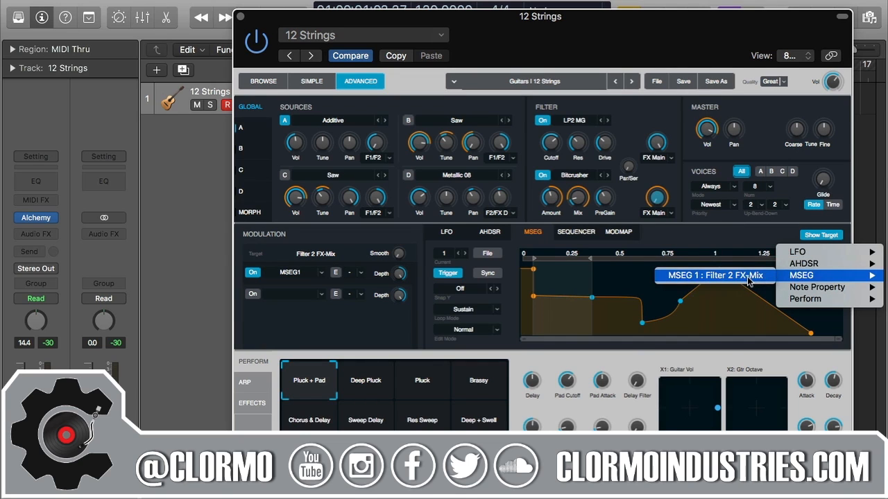
click(741, 277)
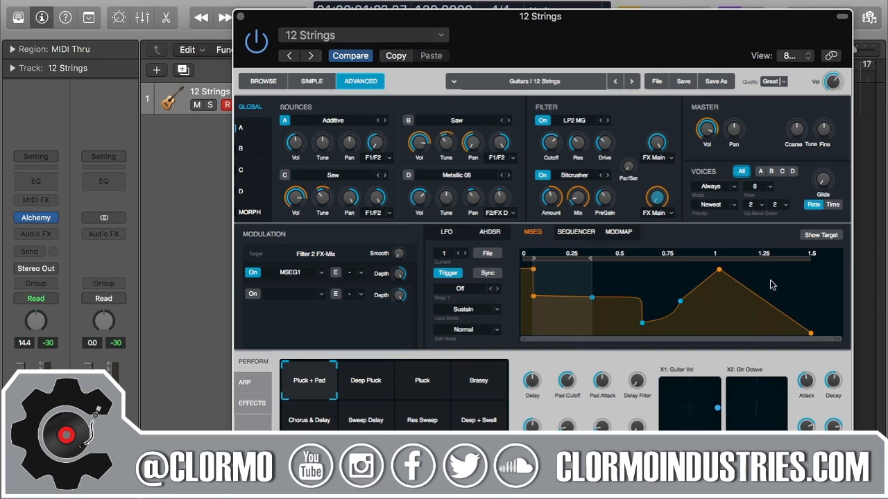
click(441, 256)
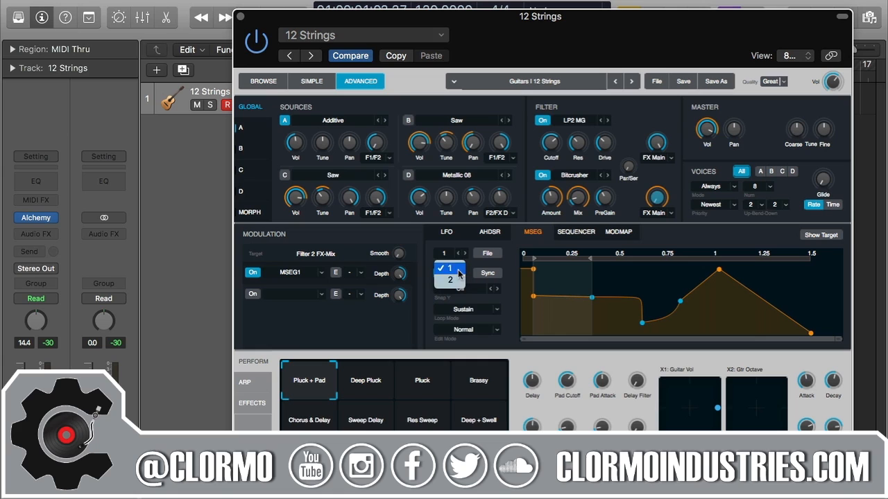
click(820, 241)
click(820, 238)
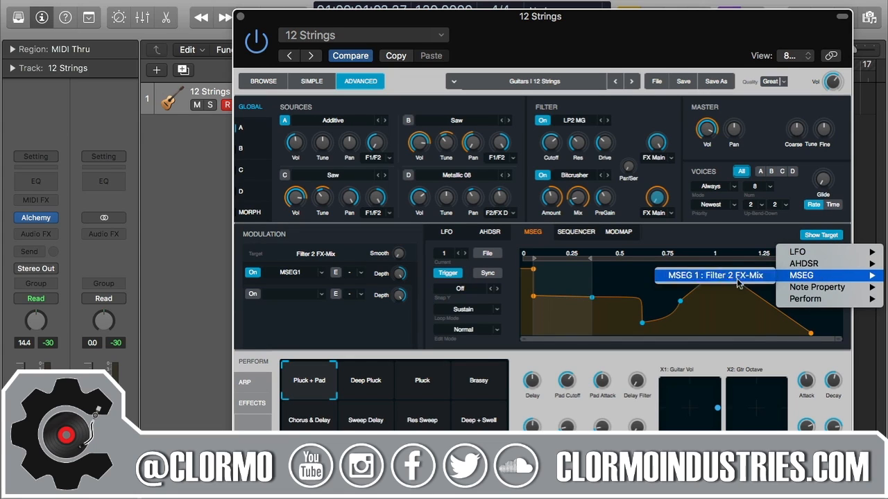
click(736, 240)
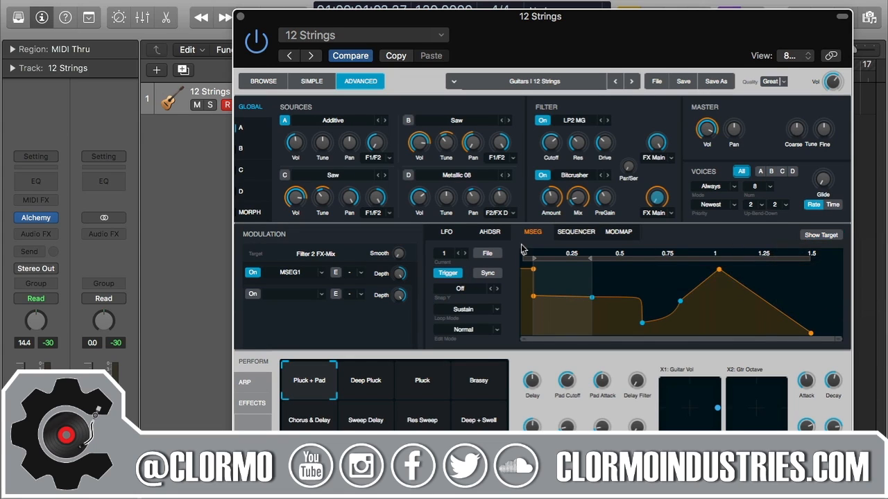
click(445, 253)
click(449, 280)
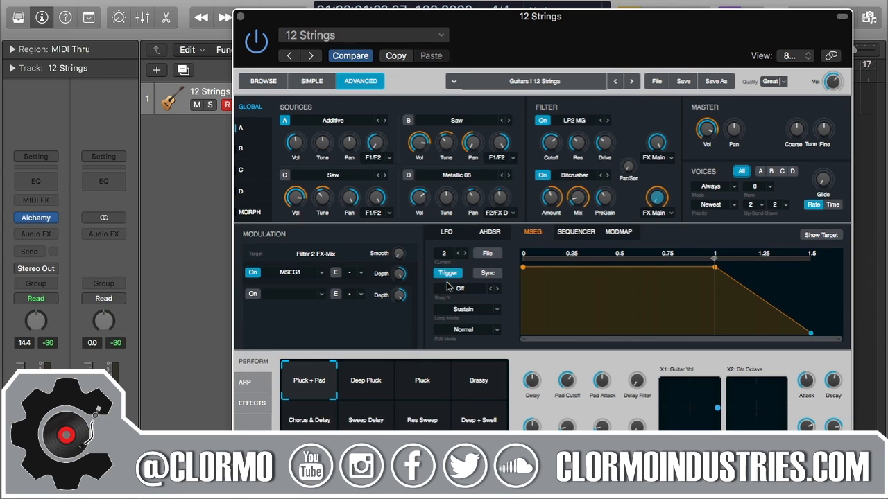
click(445, 253)
click(449, 269)
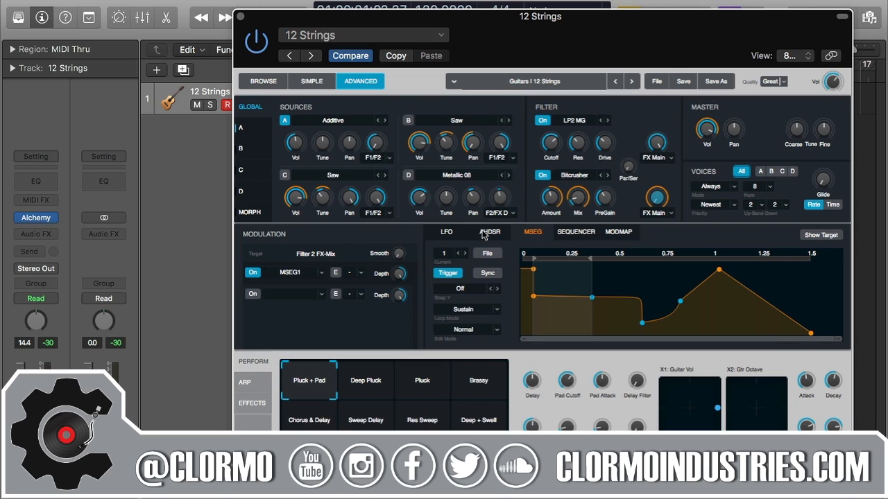
click(447, 253)
click(449, 281)
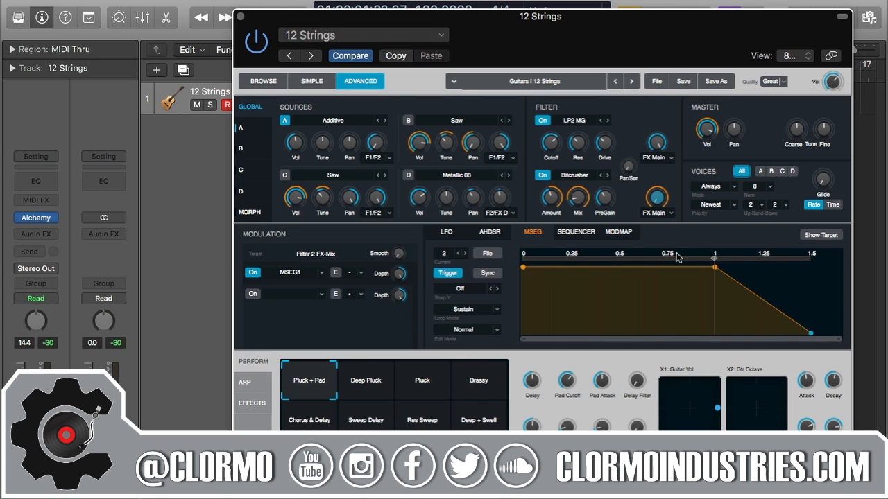
click(442, 254)
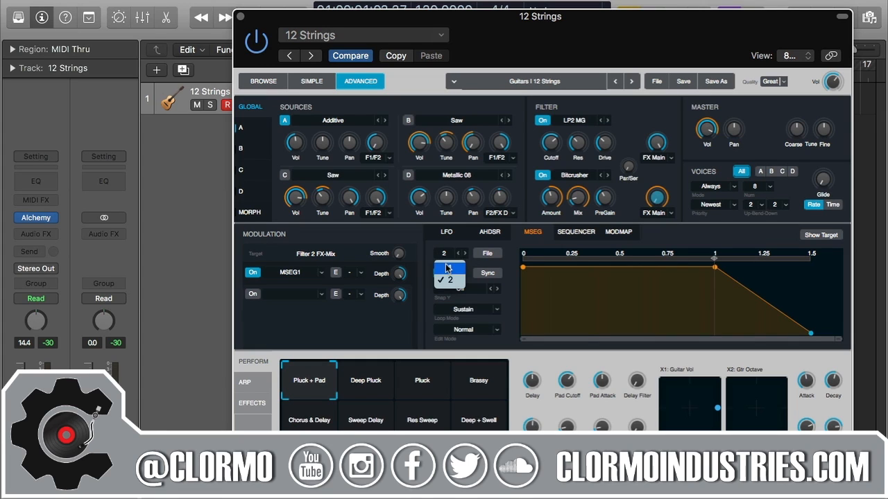
click(447, 269)
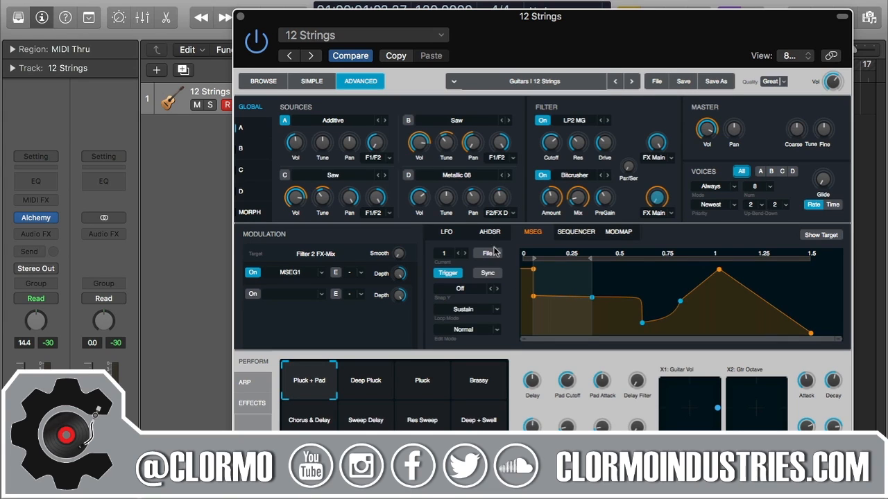
- Try the Flat Medium and then the Ramp Up MSEG envelope presets
click(494, 255)
mouse_move(517, 276)
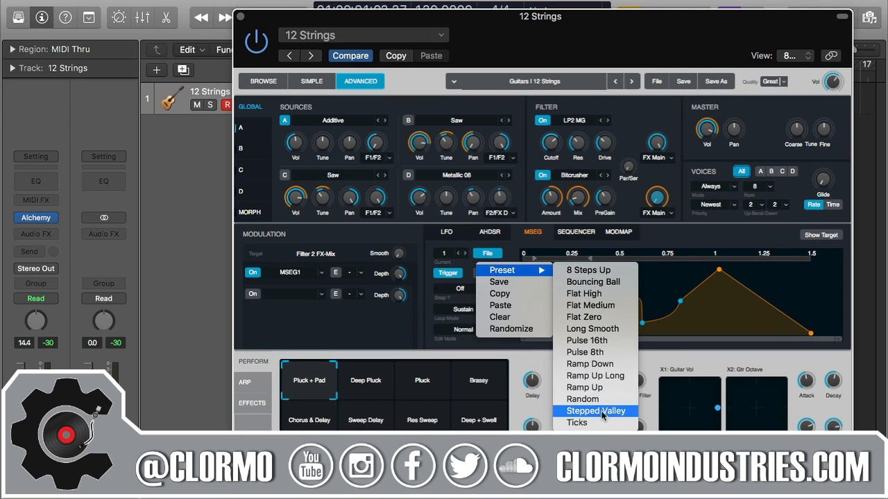
click(611, 306)
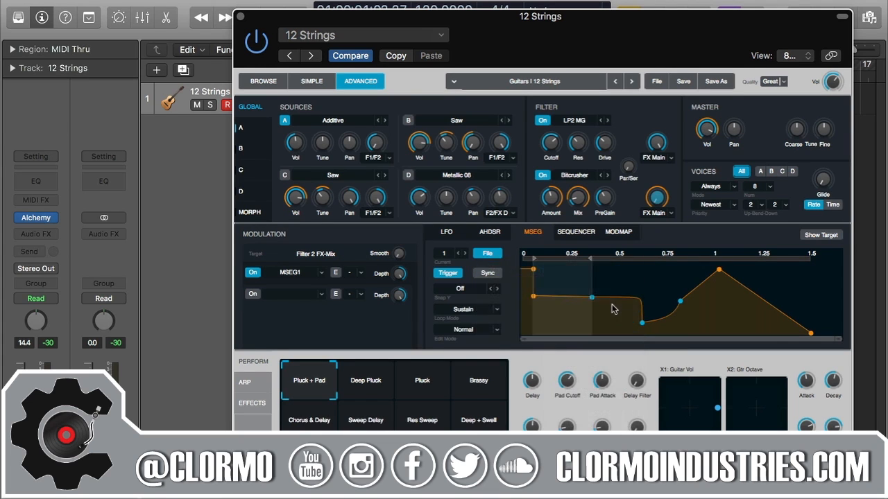
click(499, 254)
mouse_move(502, 272)
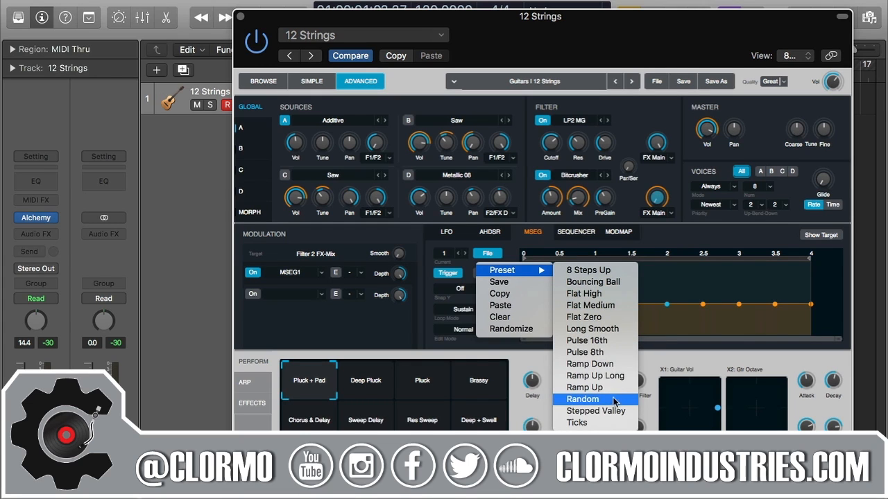
click(615, 388)
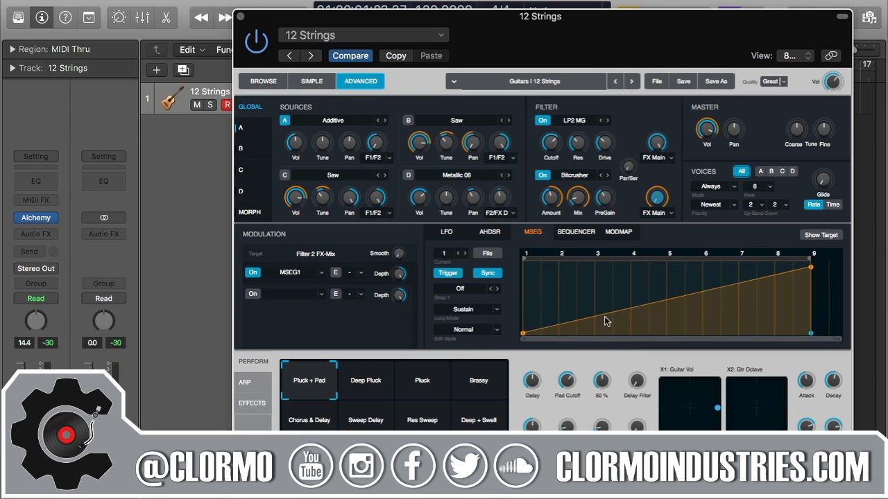
- Load the Random MSEG preset, a jagged shape of about 19 steps
click(489, 254)
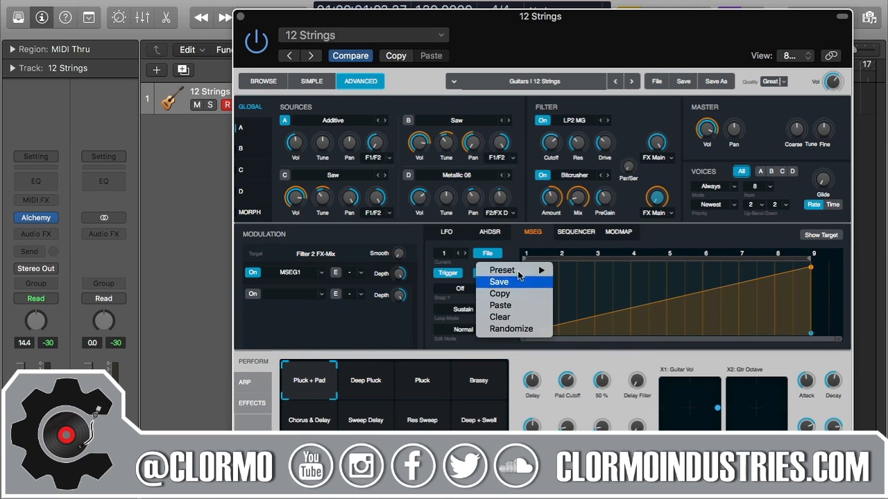
mouse_move(517, 271)
click(615, 399)
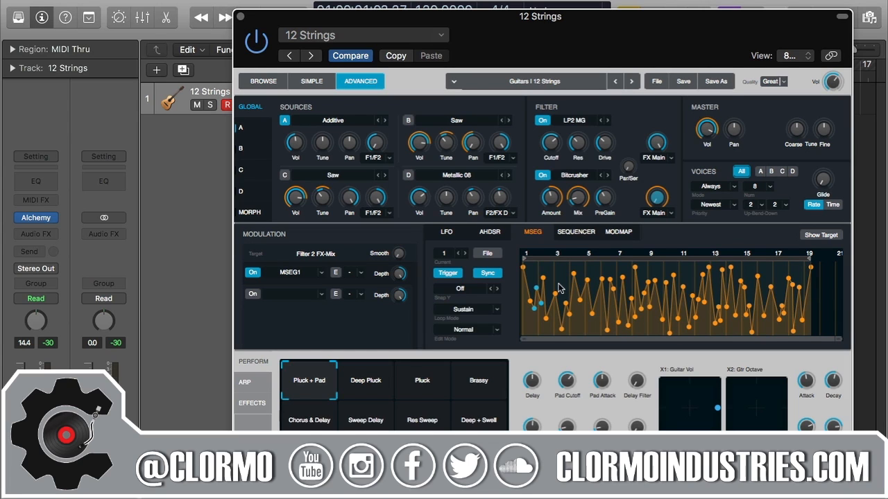
click(489, 254)
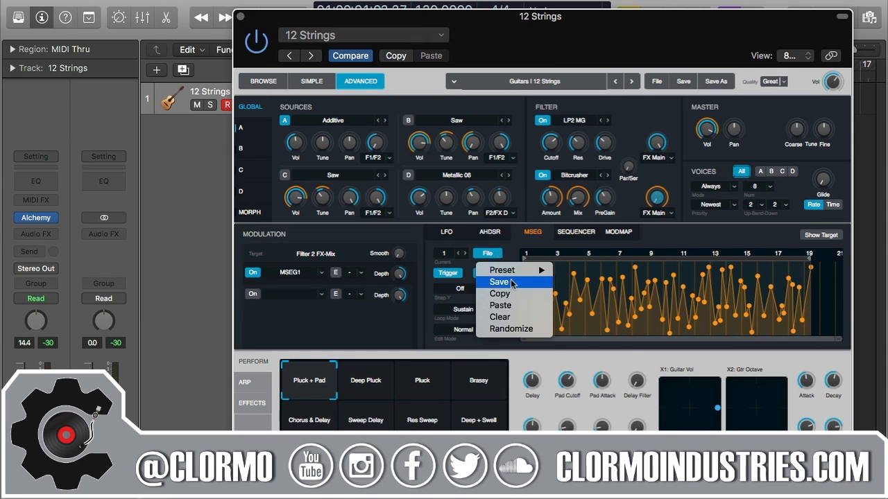
- Randomize the MSEG 1 envelope shape, then toggle tempo sync off and back on
click(523, 330)
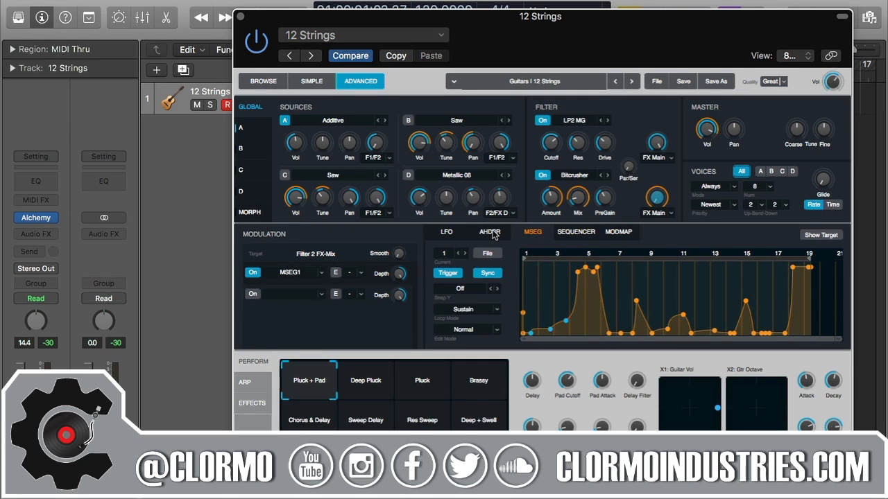
click(490, 275)
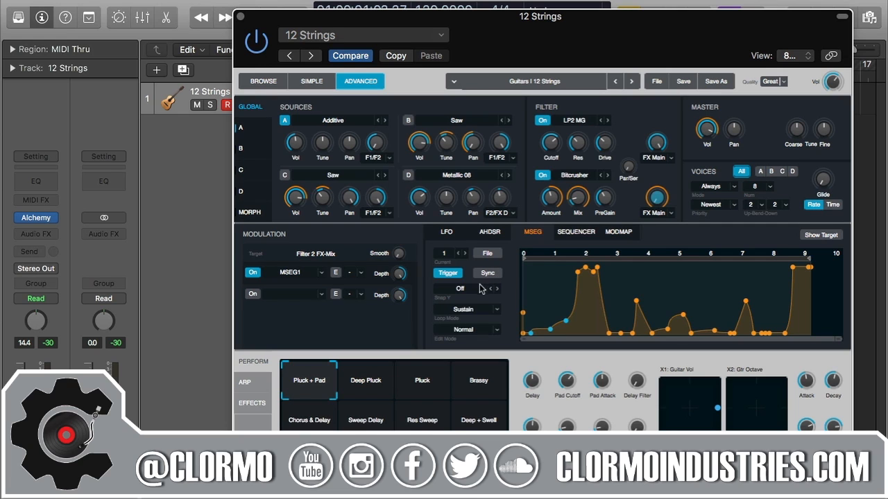
click(489, 277)
click(488, 275)
click(488, 274)
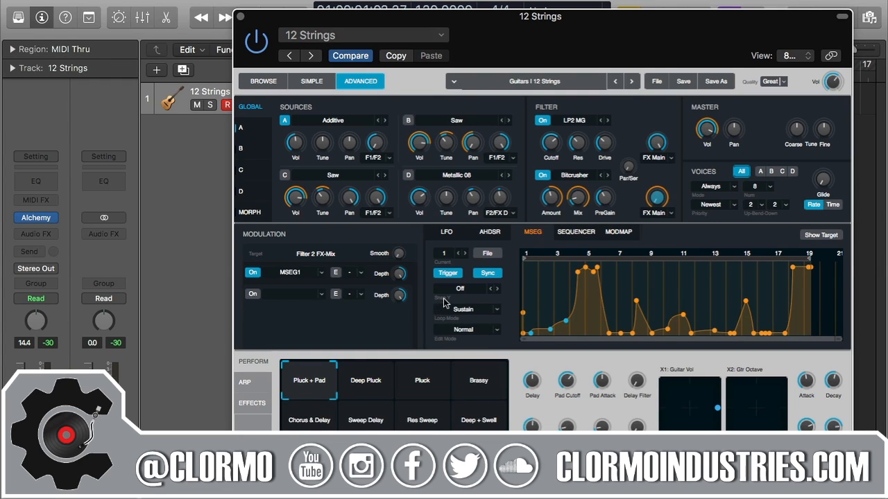
- Browse the MSEG vertical snap choices, leaving the setting unchanged
click(472, 289)
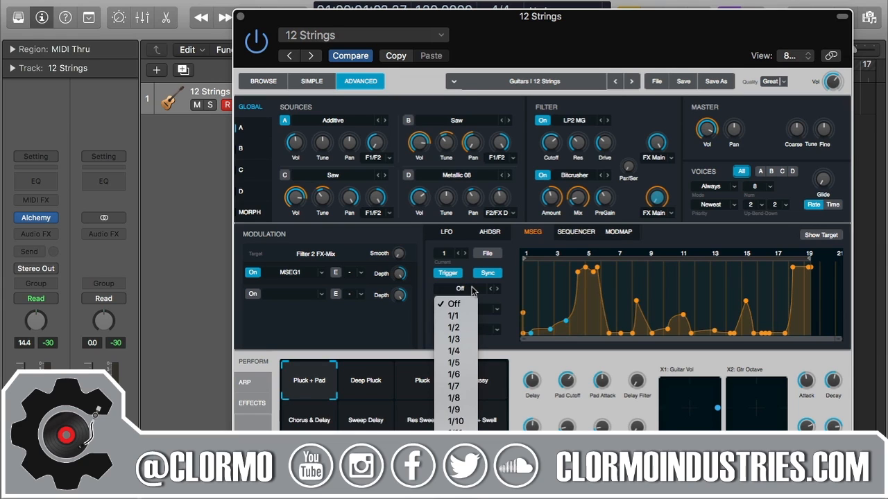
mouse_move(456, 498)
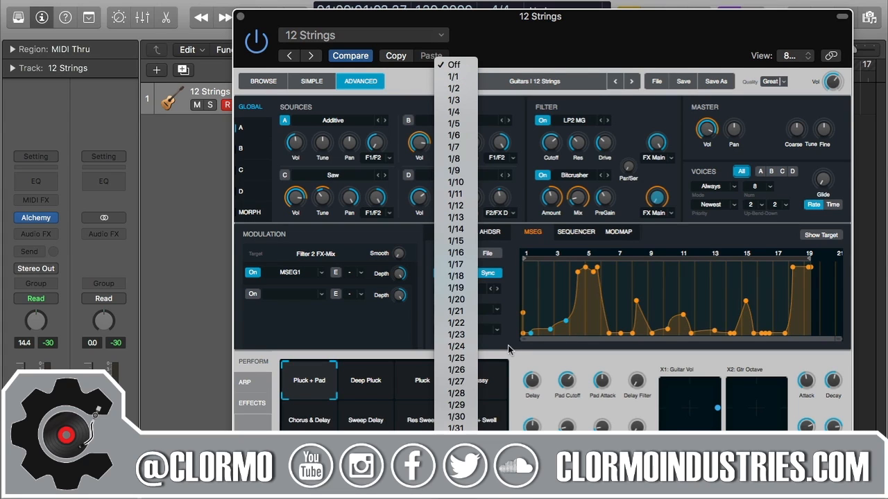
click(508, 344)
click(474, 297)
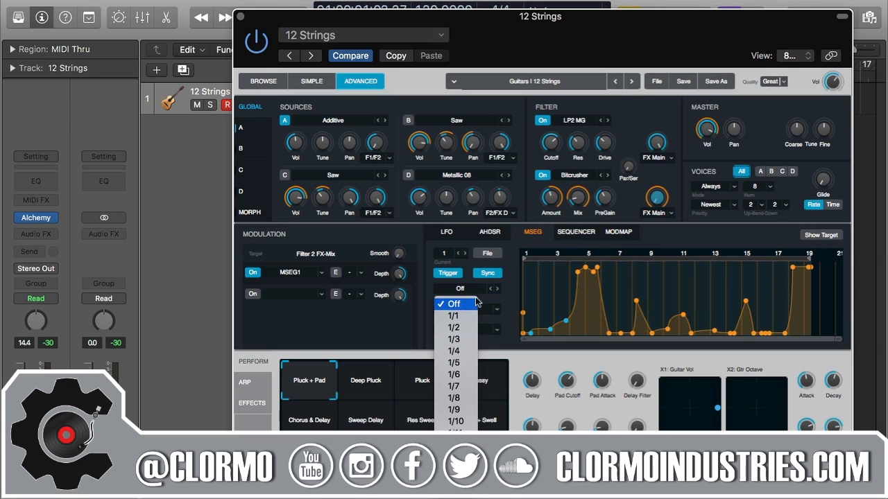
click(502, 299)
- Lower the point after the peak, switch sync off to seconds, and place a point at 2.75 s, 66%
drag(599, 267, 608, 300)
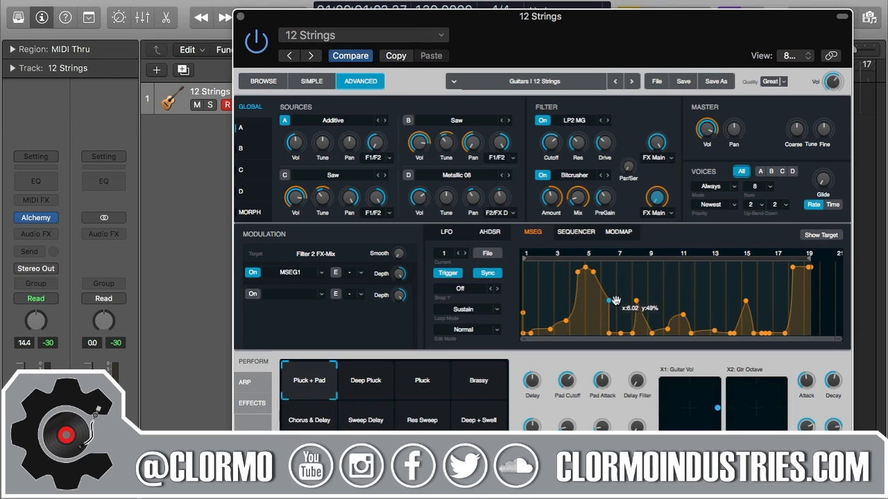
click(487, 272)
mouse_move(604, 300)
mouse_down()
mouse_move(556, 306)
mouse_move(624, 282)
mouse_move(602, 291)
mouse_move(610, 331)
mouse_move(610, 305)
mouse_move(611, 327)
mouse_move(605, 317)
mouse_up()
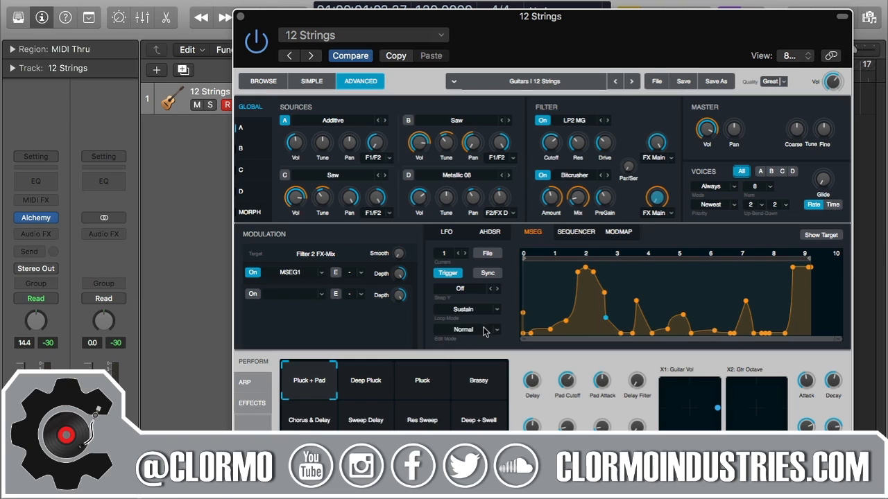
click(603, 292)
- Set vertical snap to 1/6, sync the envelope to tempo, and raise the bar-6 point to 4/6
click(469, 289)
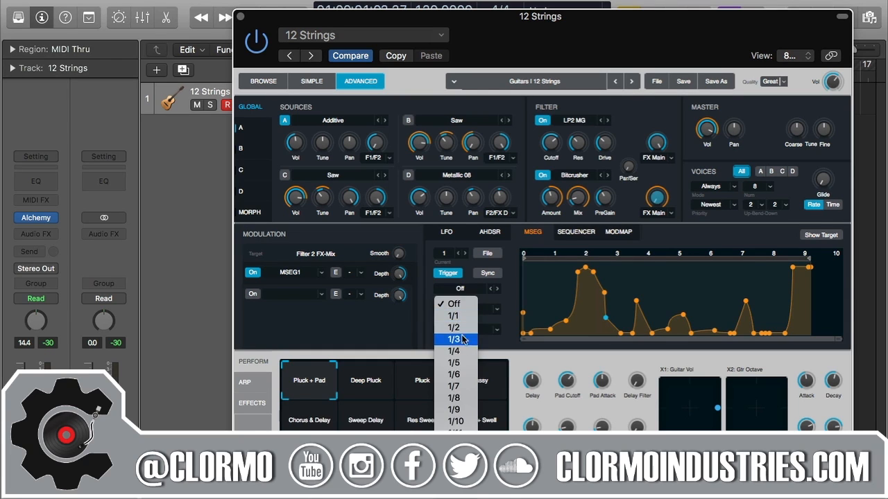
click(458, 375)
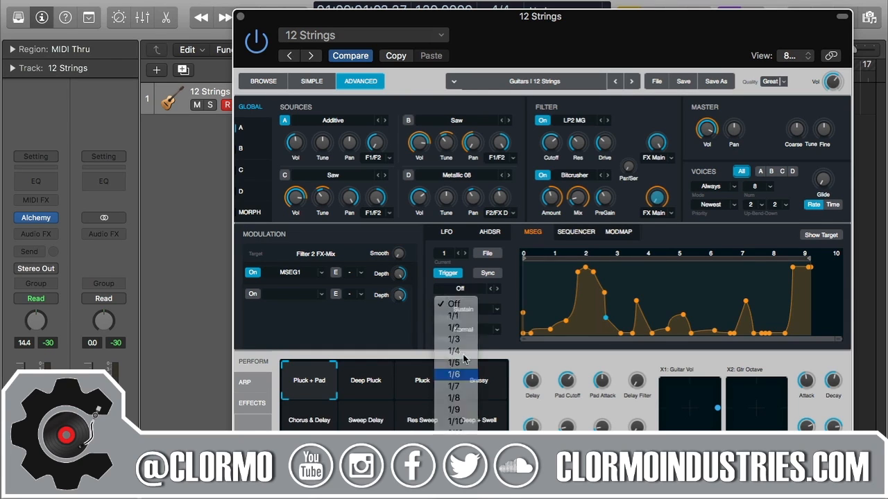
click(487, 274)
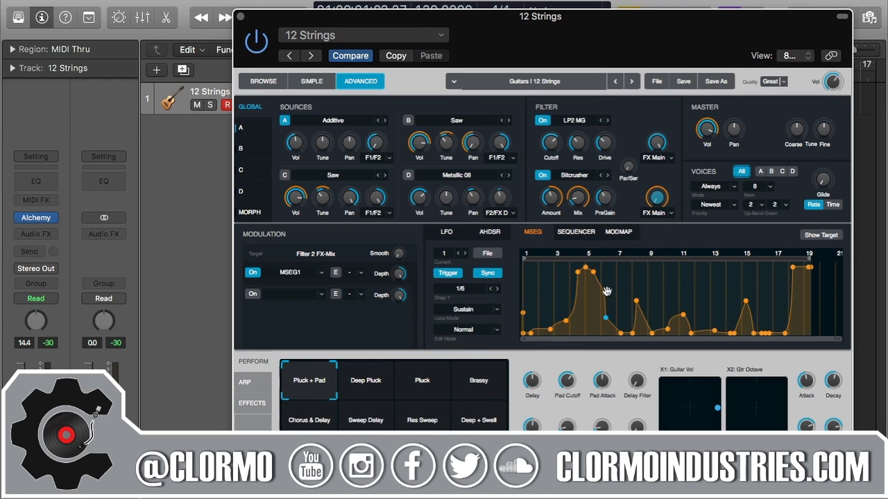
drag(605, 317, 610, 291)
- Switch envelope timing to seconds, move a point to the 3/6 level, then re-enable tempo sync
click(488, 275)
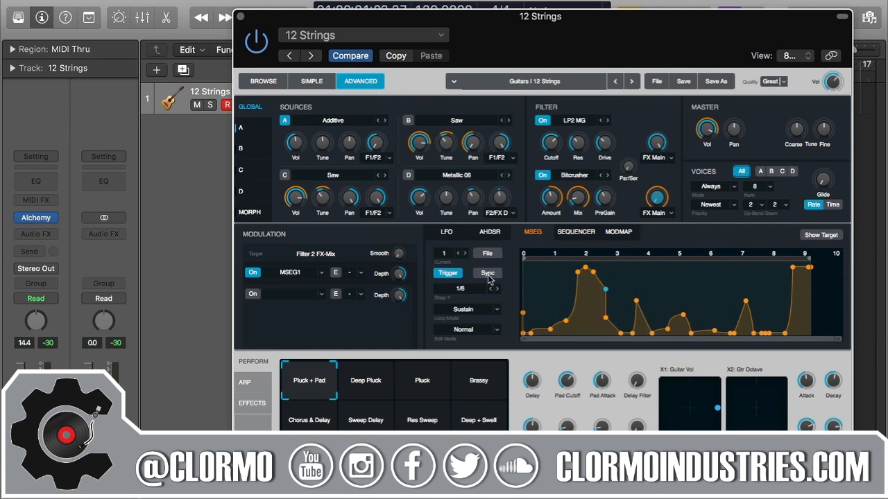
drag(608, 289, 607, 299)
click(491, 278)
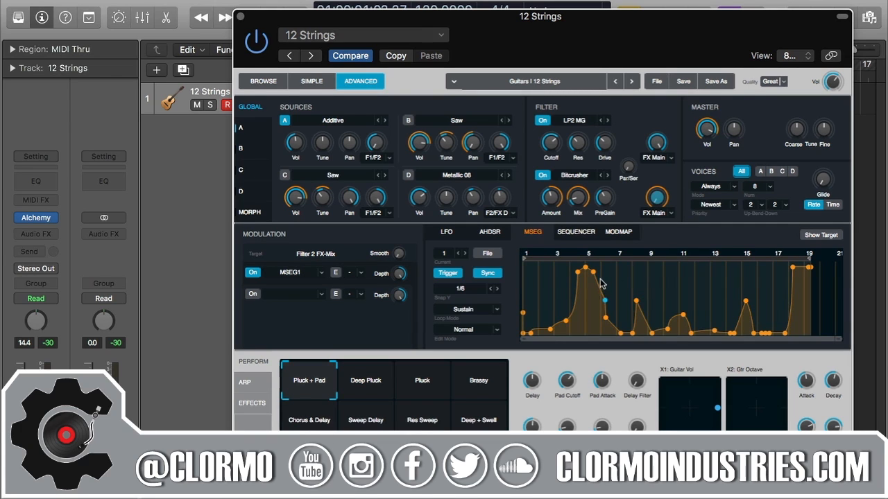
- Set vertical snap to 1/1 and push the bar-6 point to full height
click(467, 289)
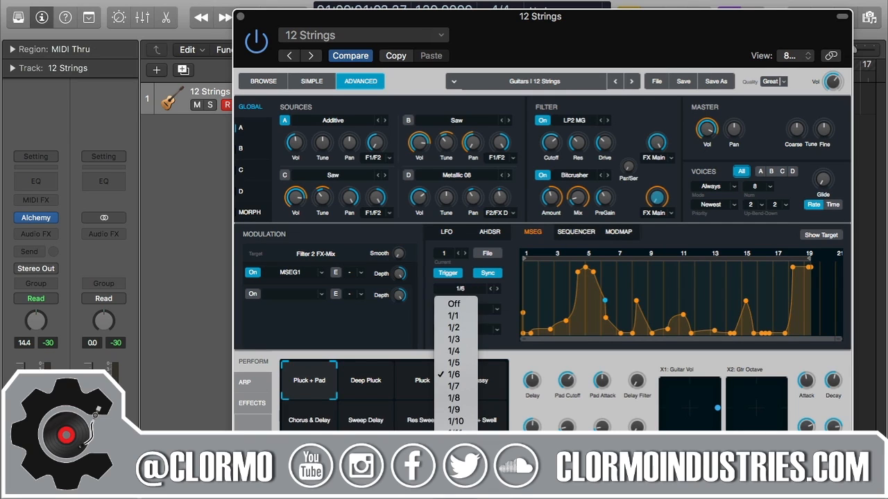
click(459, 316)
mouse_move(604, 299)
mouse_down()
mouse_move(602, 313)
mouse_move(606, 288)
mouse_move(605, 304)
mouse_move(607, 295)
mouse_up()
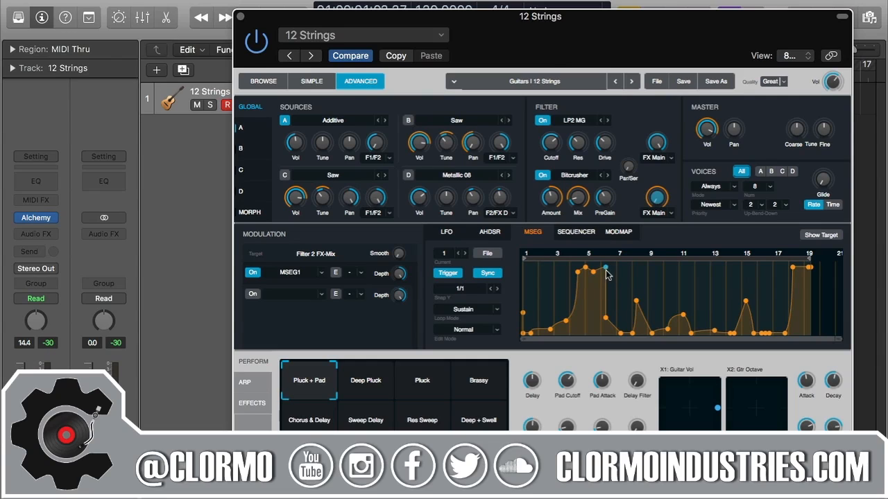
- Turn vertical snapping off and lower the bar-6 point to about 72%
click(606, 269)
click(463, 288)
click(455, 304)
mouse_move(604, 268)
mouse_down()
mouse_move(605, 294)
mouse_move(604, 262)
mouse_move(605, 285)
mouse_up()
- Review the vertical snap choices without changing them, then show the loop mode options
click(477, 293)
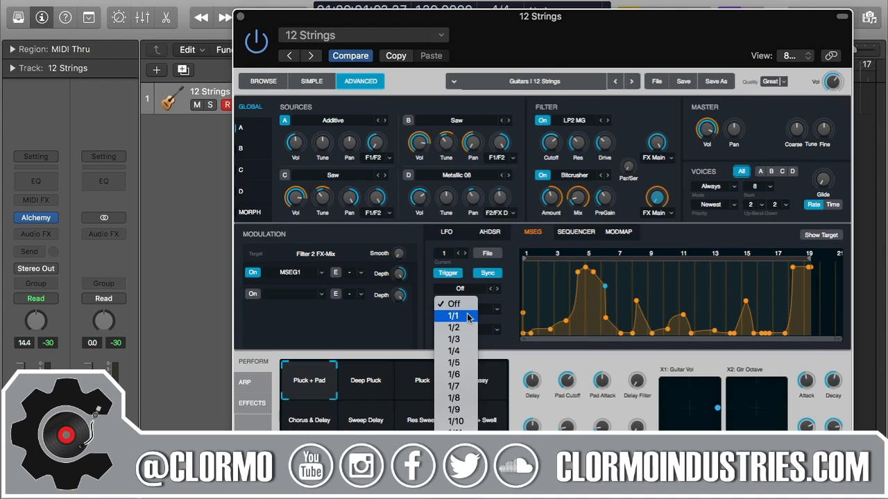
mouse_move(469, 491)
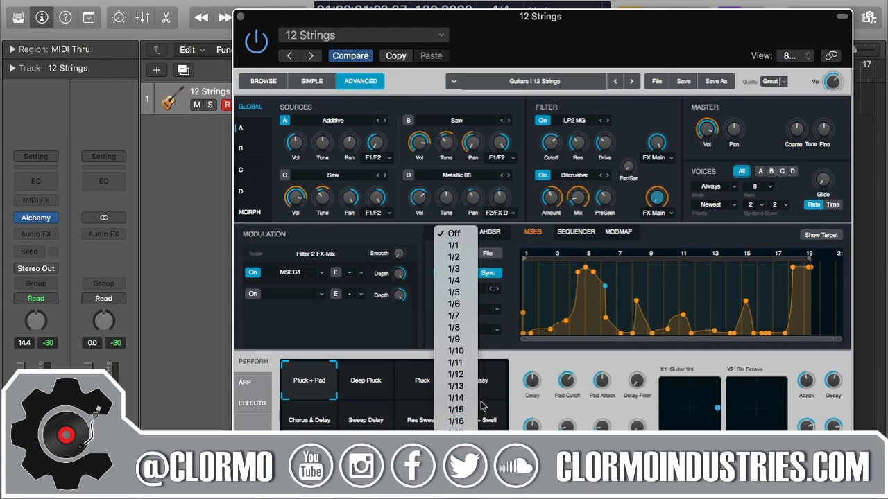
click(513, 364)
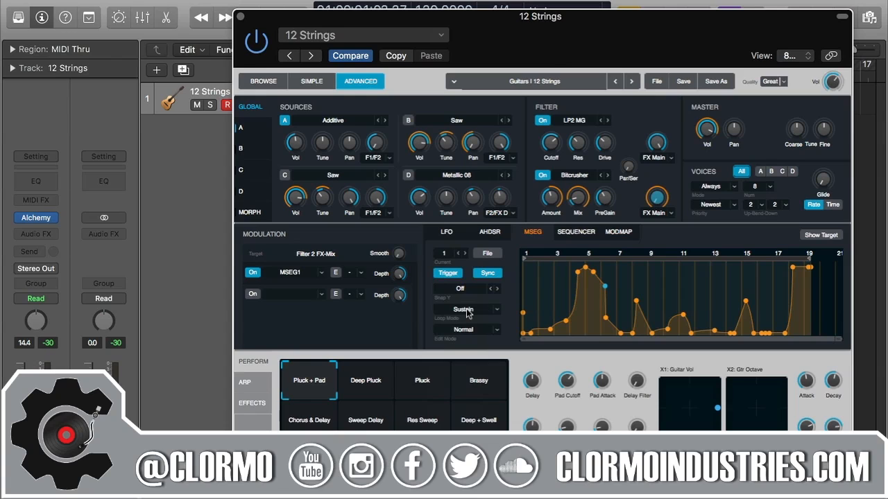
click(497, 310)
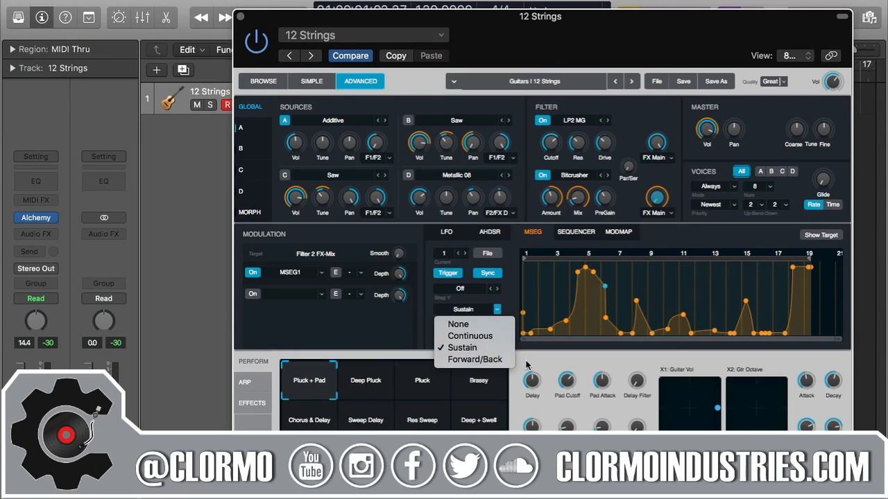
- Review the loop mode choices, including Forward/Back, and keep the envelope looping in Sustain
click(510, 348)
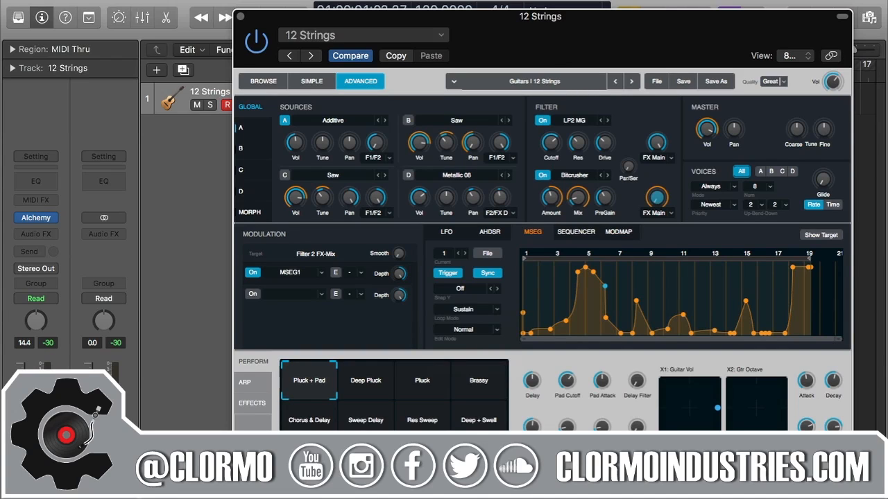
click(485, 315)
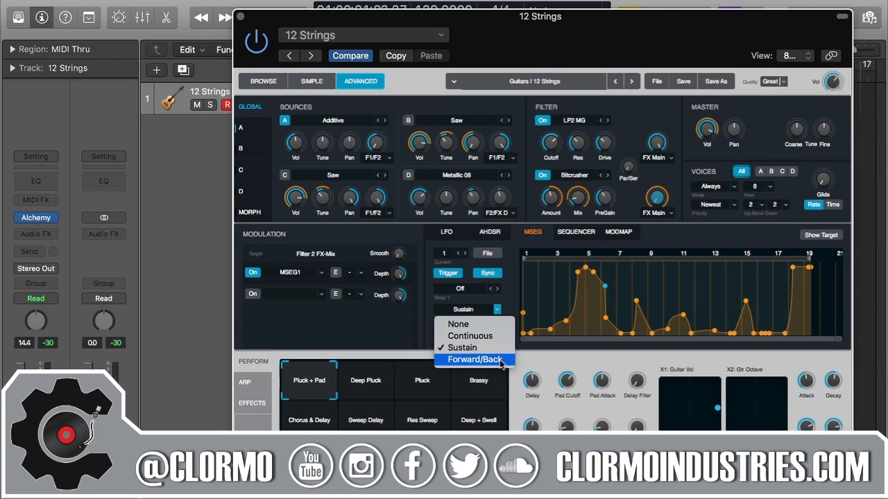
click(516, 308)
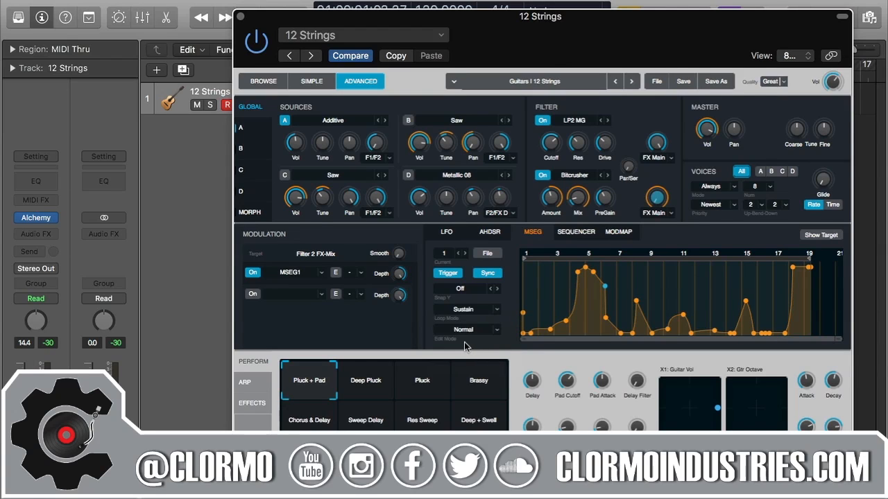
click(496, 330)
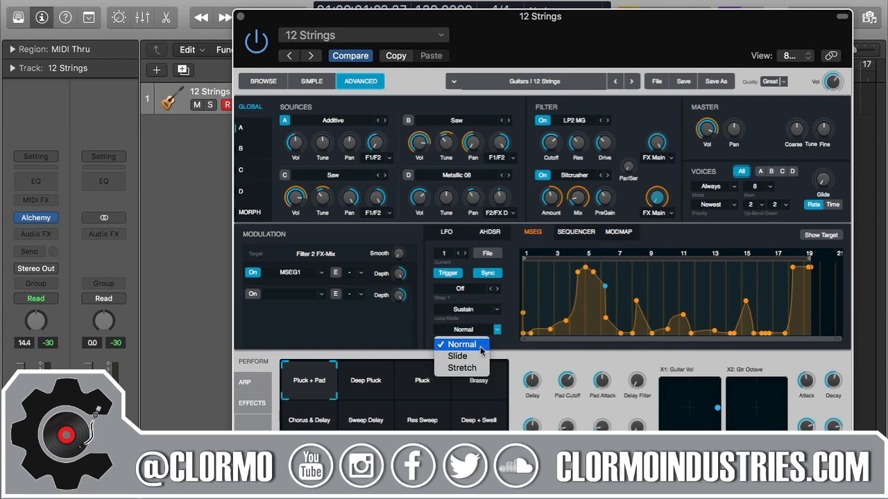
- Set MSEG edit mode to Slide and slide a point to bar 8, then back left
click(458, 356)
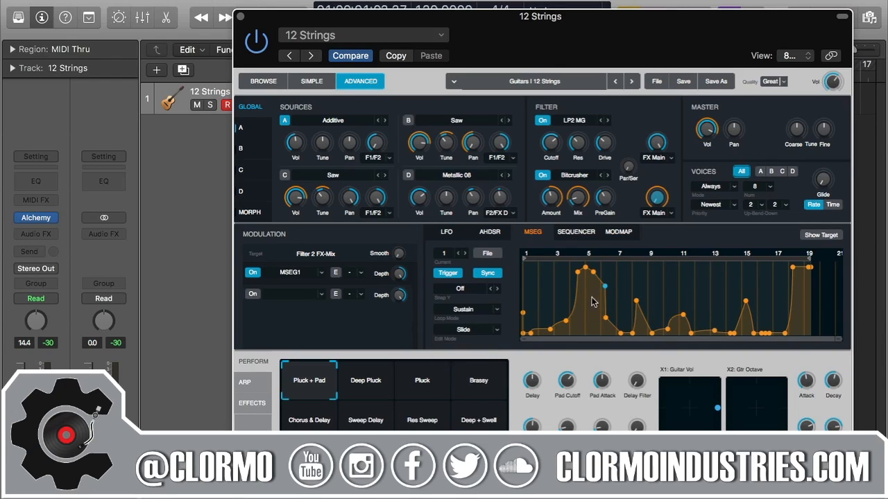
mouse_move(606, 287)
mouse_down()
mouse_move(638, 285)
mouse_move(601, 289)
mouse_move(635, 286)
mouse_move(620, 286)
mouse_up()
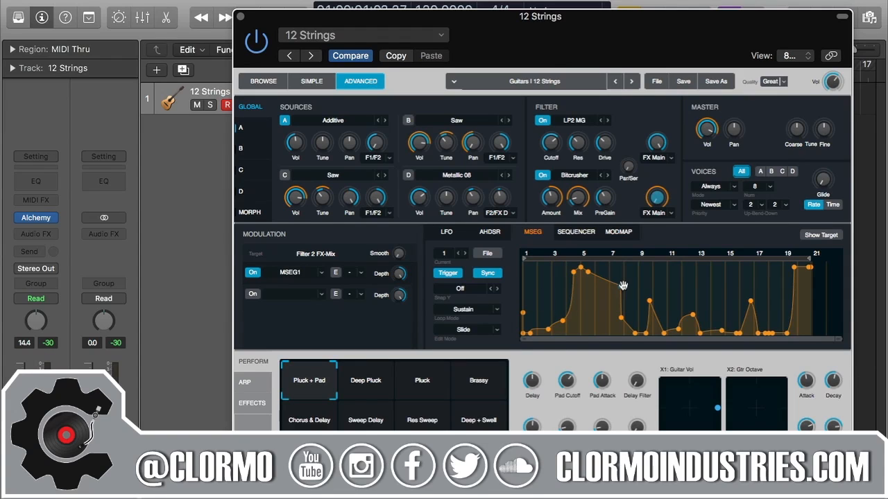
drag(620, 285, 597, 294)
click(480, 333)
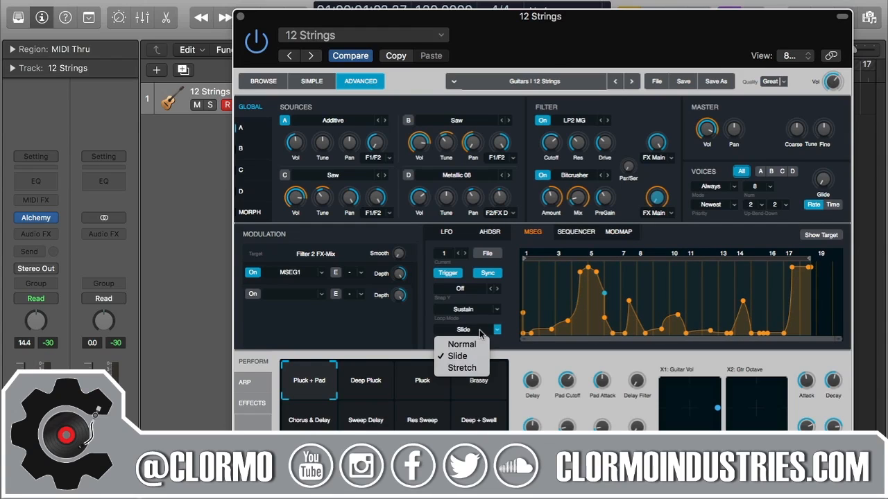
- Set MSEG edit mode to Stretch and drag the peak point to stretch the envelope
click(474, 366)
drag(604, 294, 689, 291)
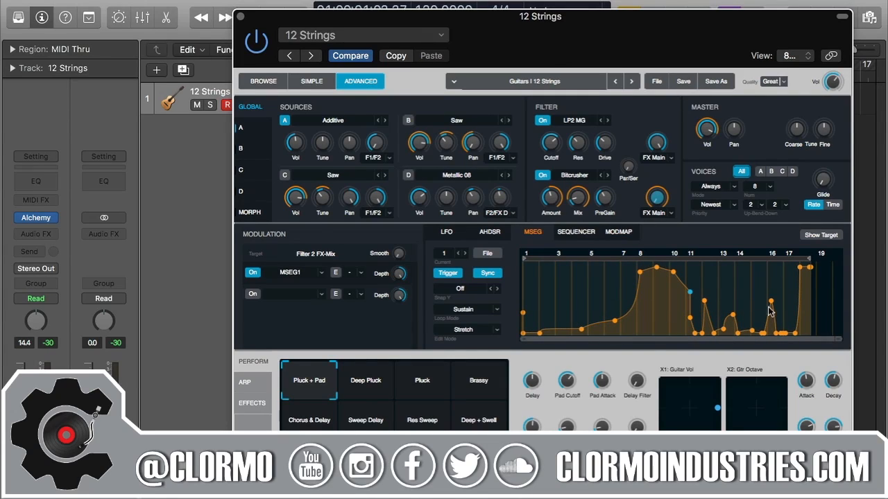
drag(690, 292, 581, 302)
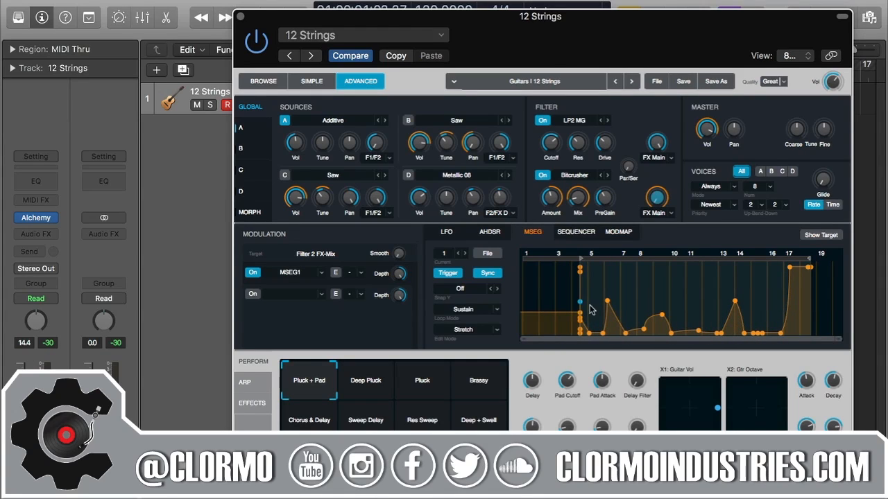
click(486, 255)
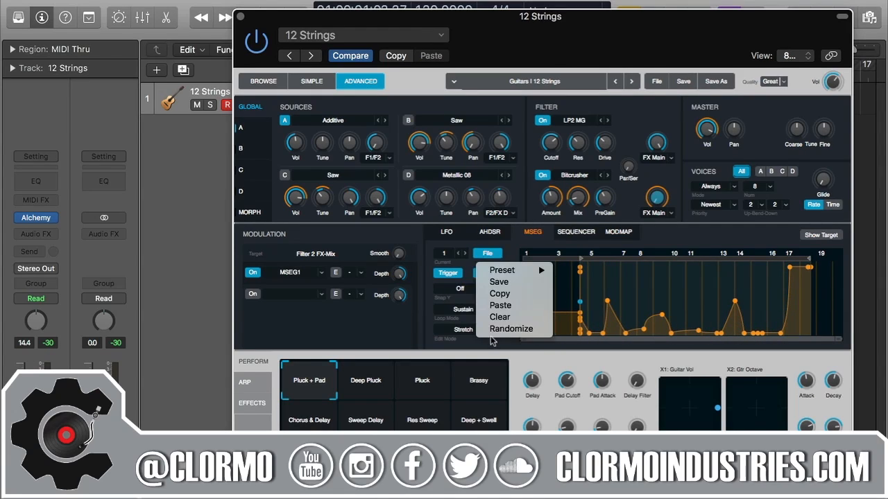
- Randomize the MSEG 1 envelope shape from the File menu
click(494, 332)
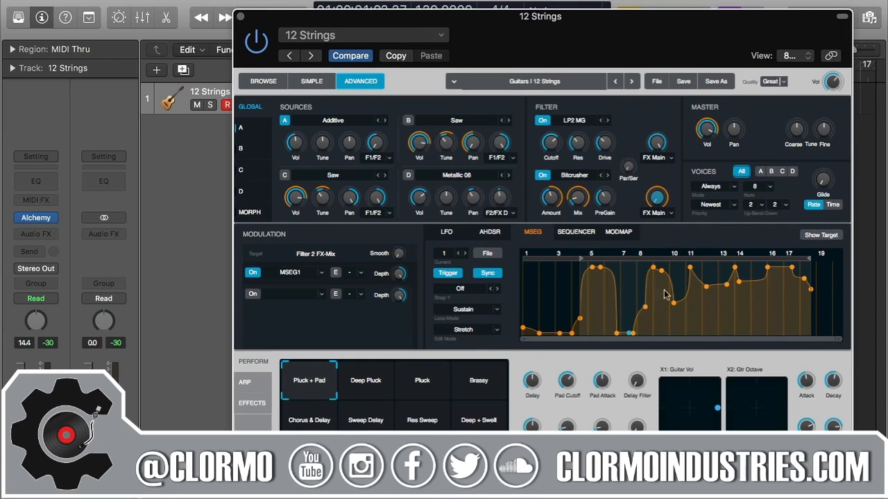